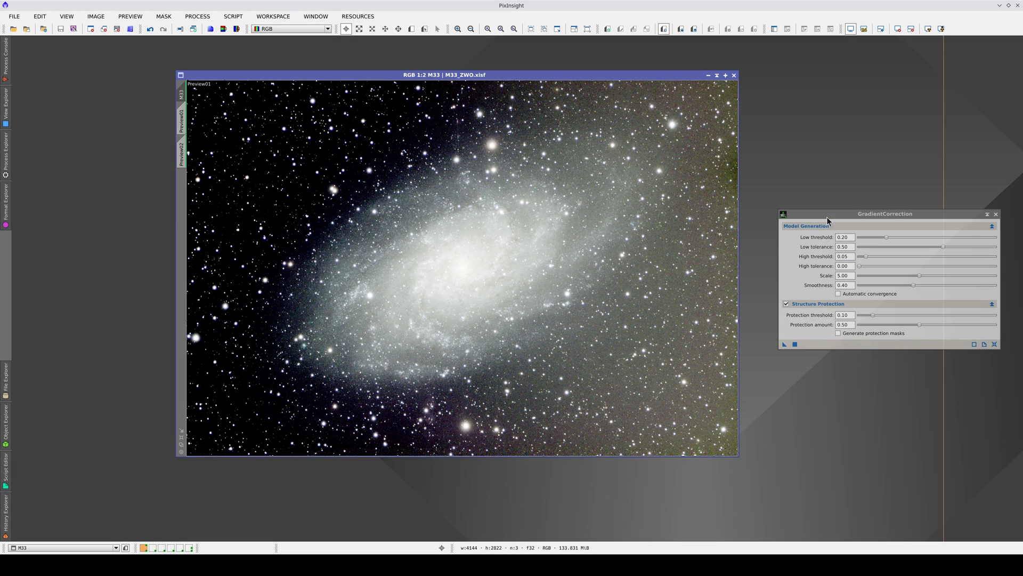
Bring the M42_MMT background model window forward beside the M42 and M42_gradient windows.
left_click(826, 216)
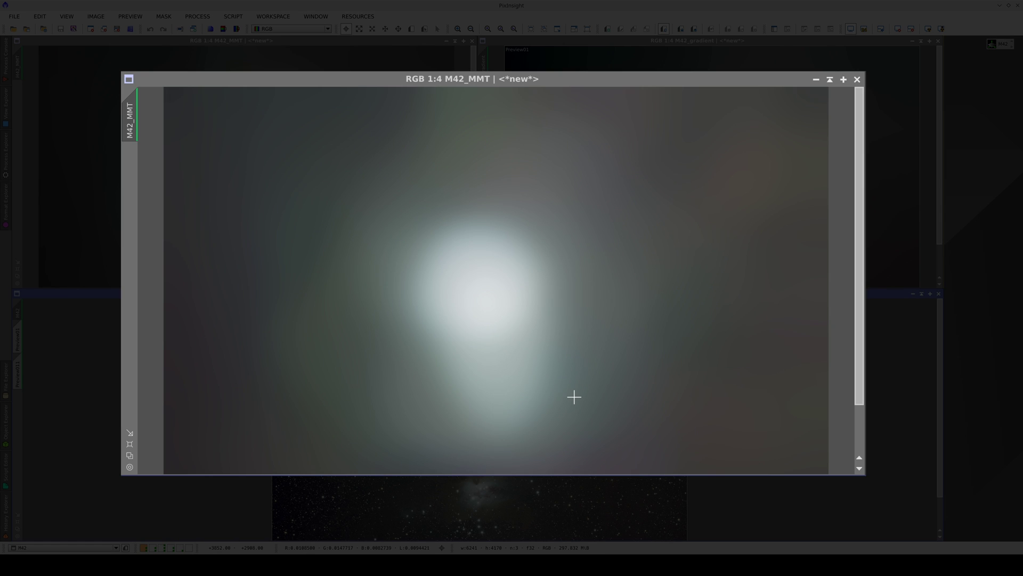
left_click(581, 266)
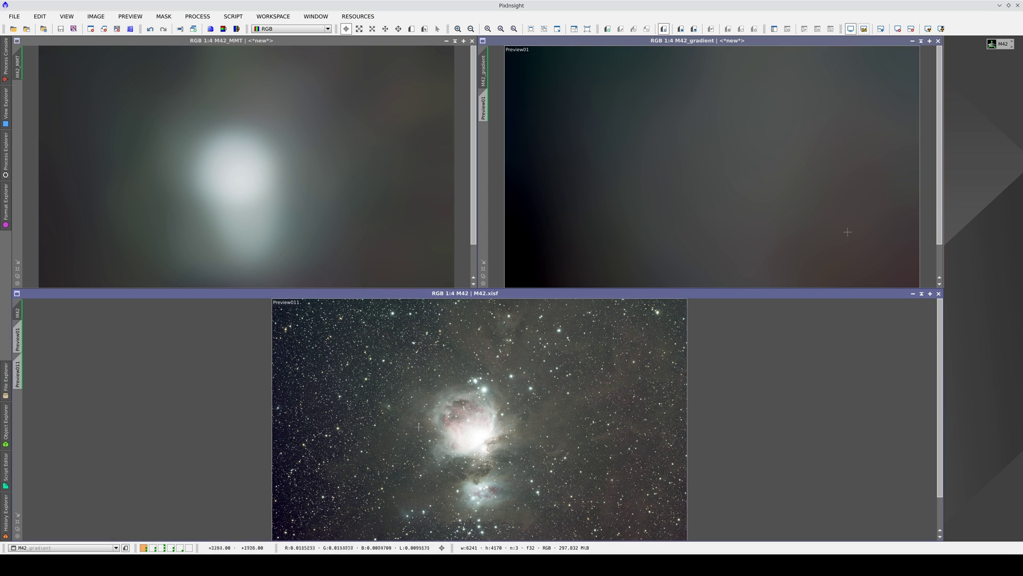
Maximize and zoom into M42 Preview01, toggling between its corrected and original renderings.
left_click(153, 350)
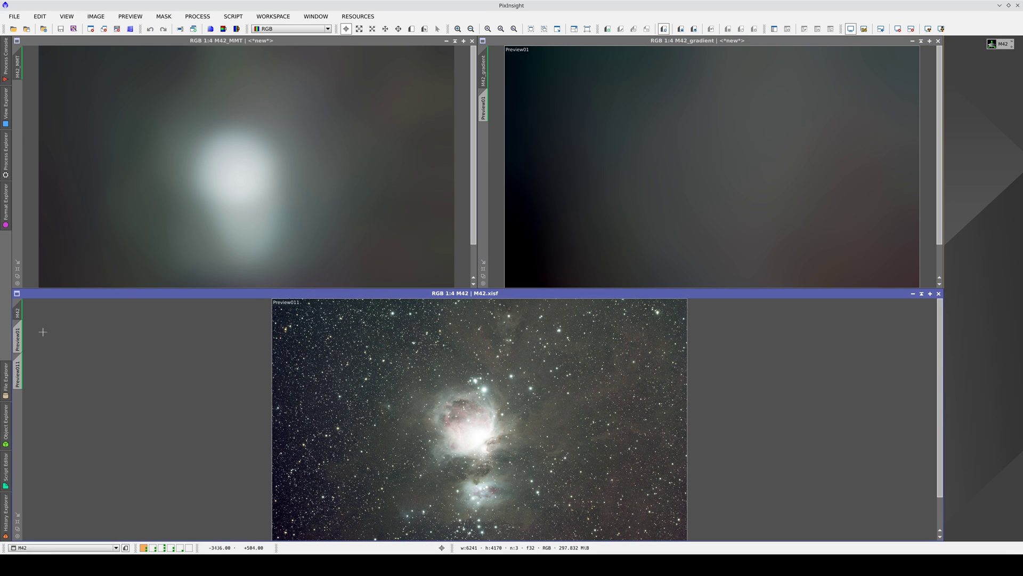
left_click(22, 334)
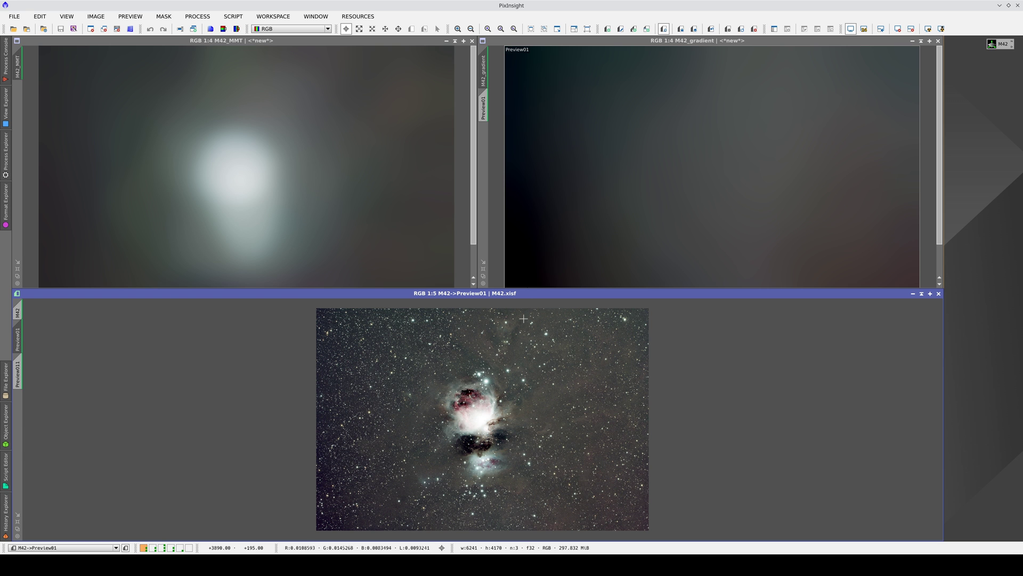
double_click(522, 293)
scroll(515, 297, "up", 2)
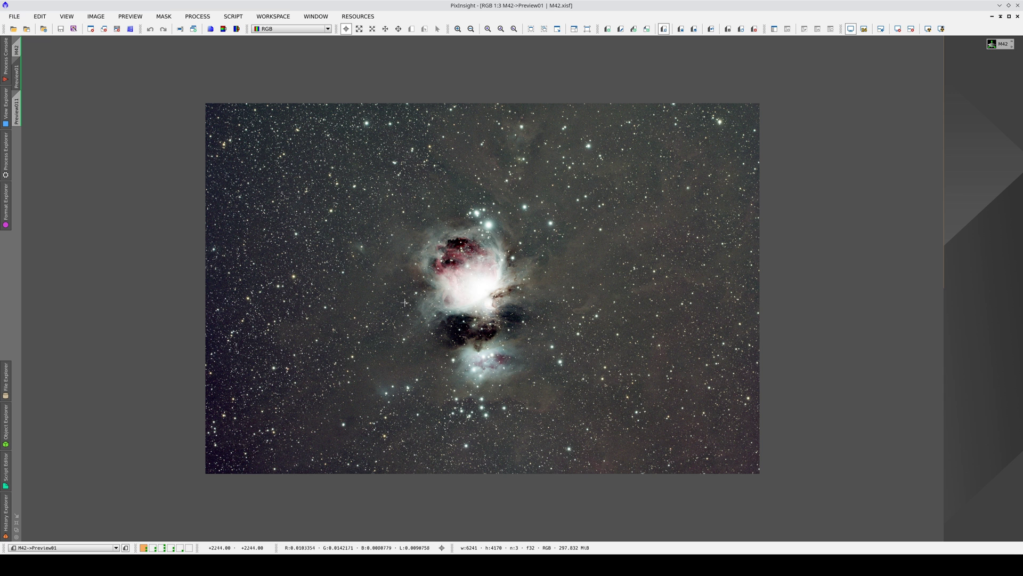
key("ctrl+shift+z")
key("ctrl+shift+z")
key("ctrl+shift+z")
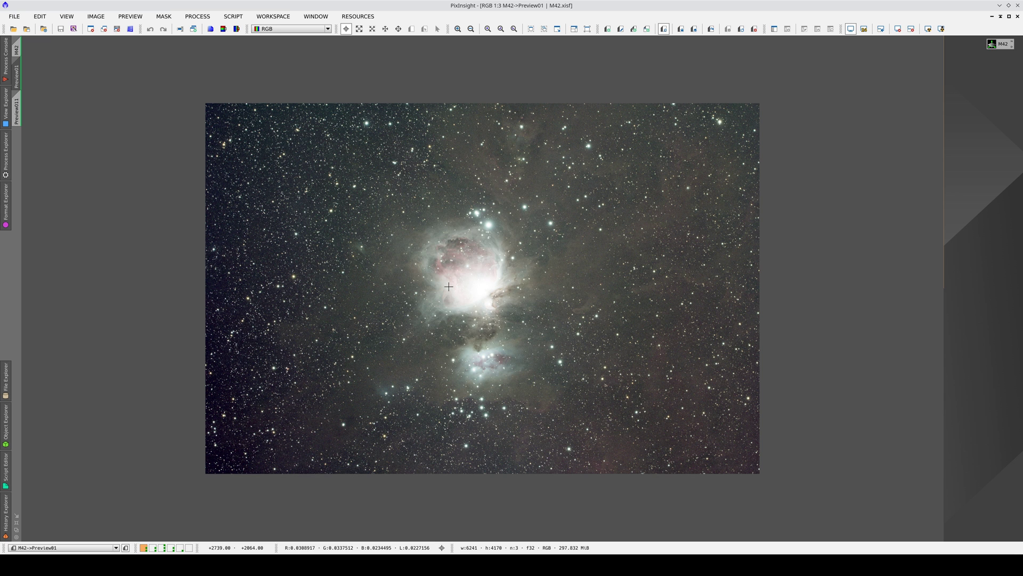
key("ctrl+shift+z")
key("ctrl+shift+z")
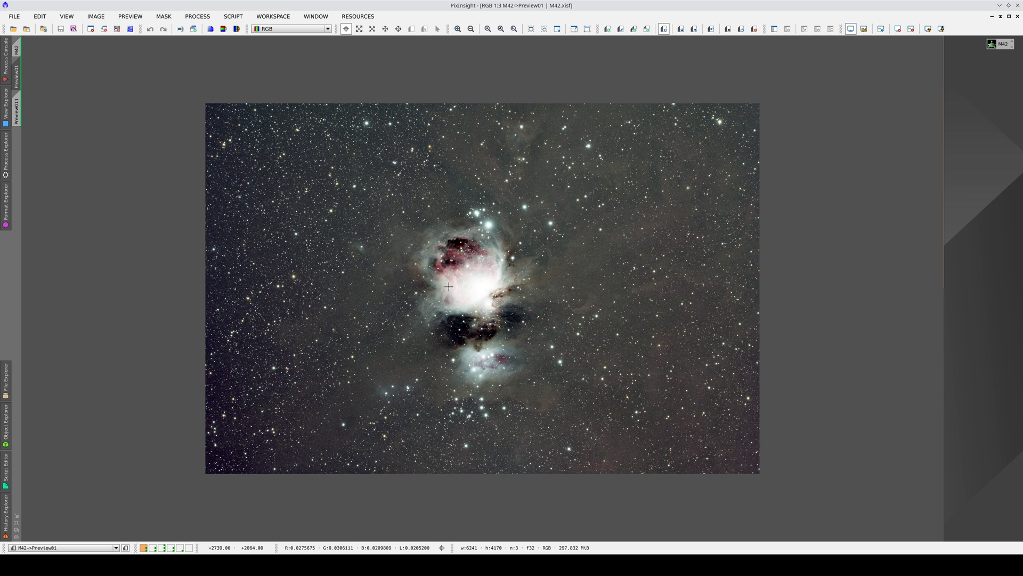
key("ctrl+shift+z")
key("ctrl+shift+z")
key("ctrl+shift+z")
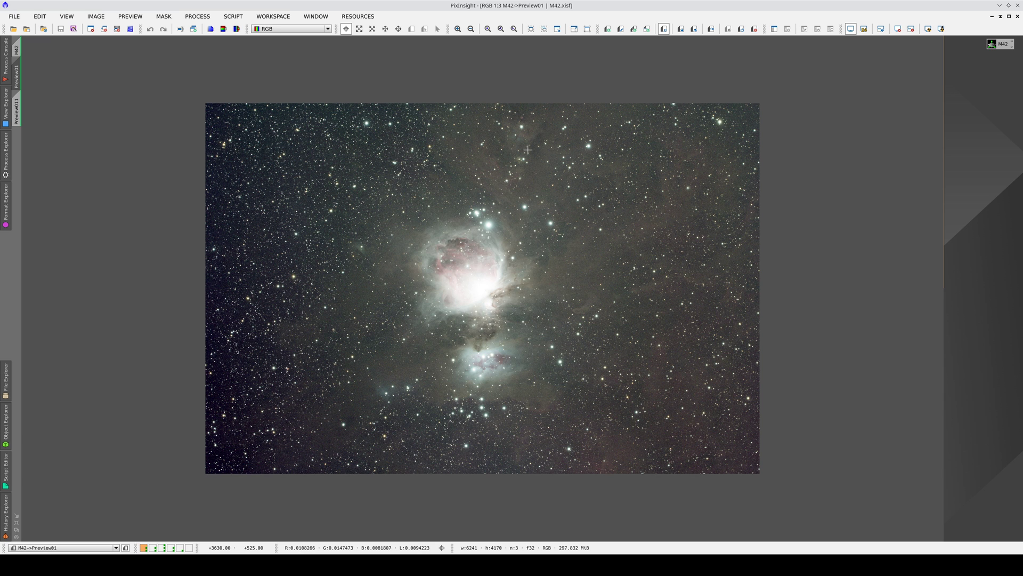
key("ctrl+shift+z")
key("ctrl+shift+z")
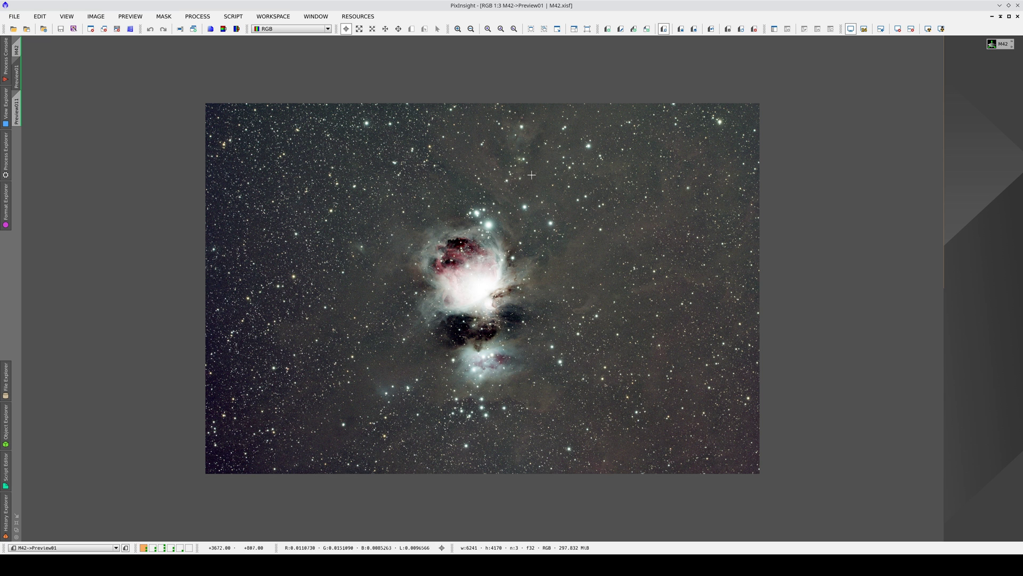
Compare the Preview011 rendering against Preview01 by switching between them.
left_click(18, 112)
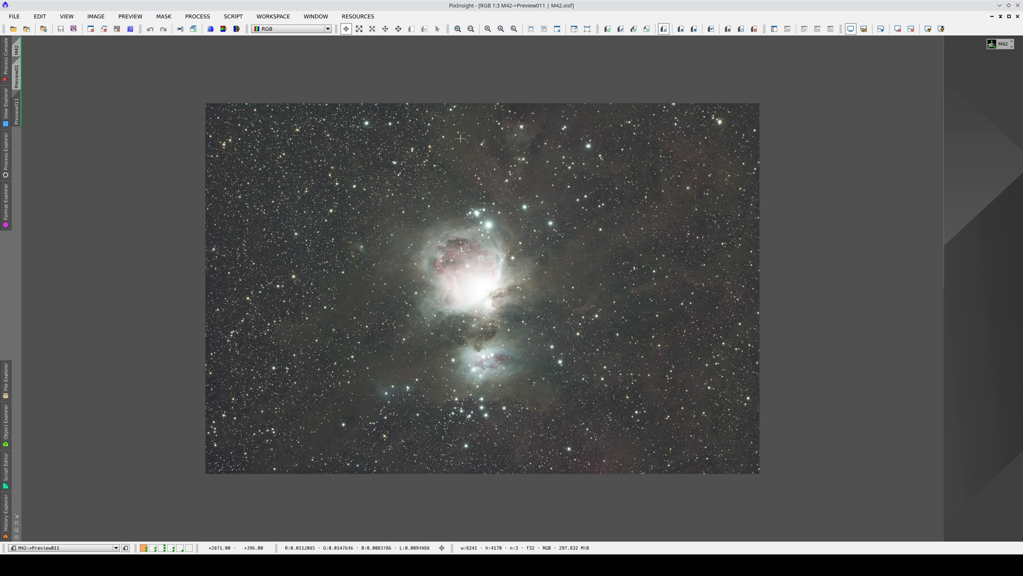
key("ctrl+Page_Down")
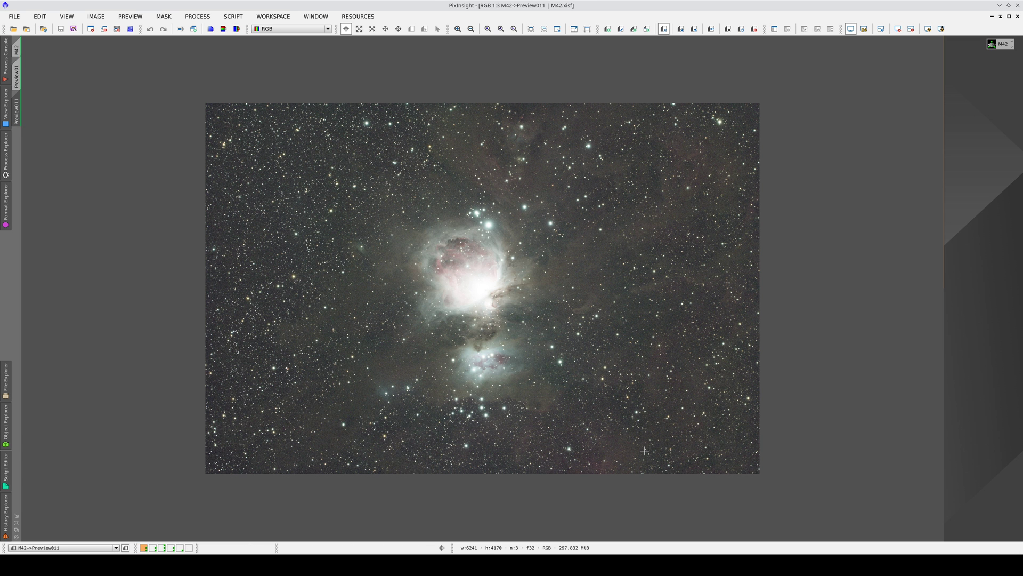
key("ctrl+Page_Up")
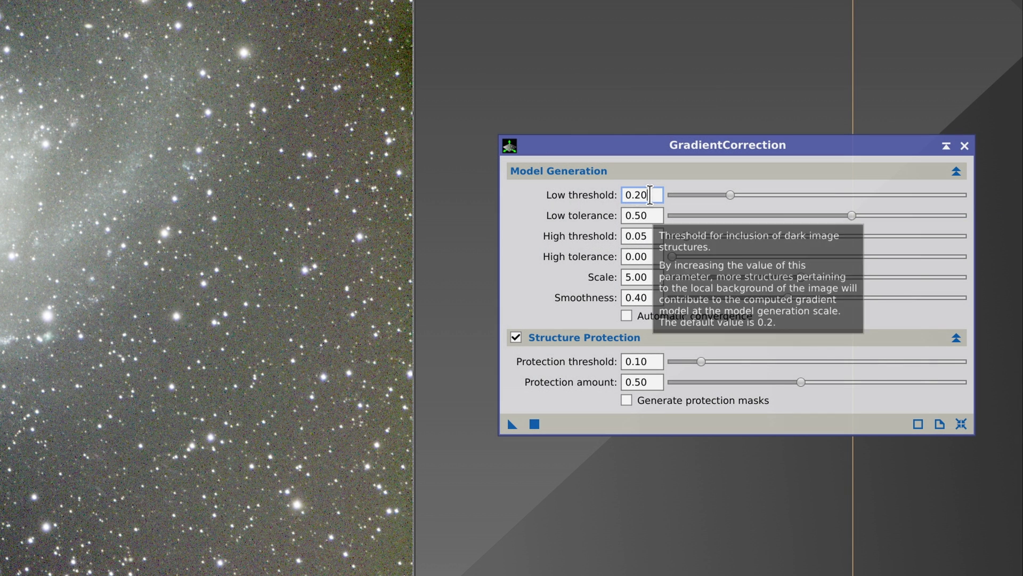
Uncheck Structure Protection and apply default GradientCorrection to M33 Preview01.
double_click(850, 238)
double_click(655, 213)
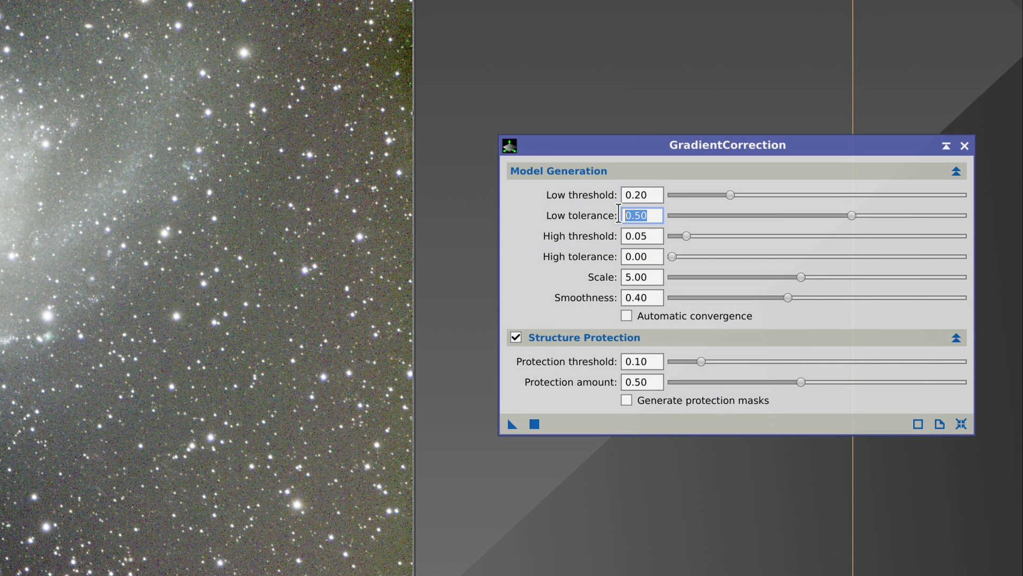
left_click(657, 235)
left_click_drag(657, 235, 612, 257)
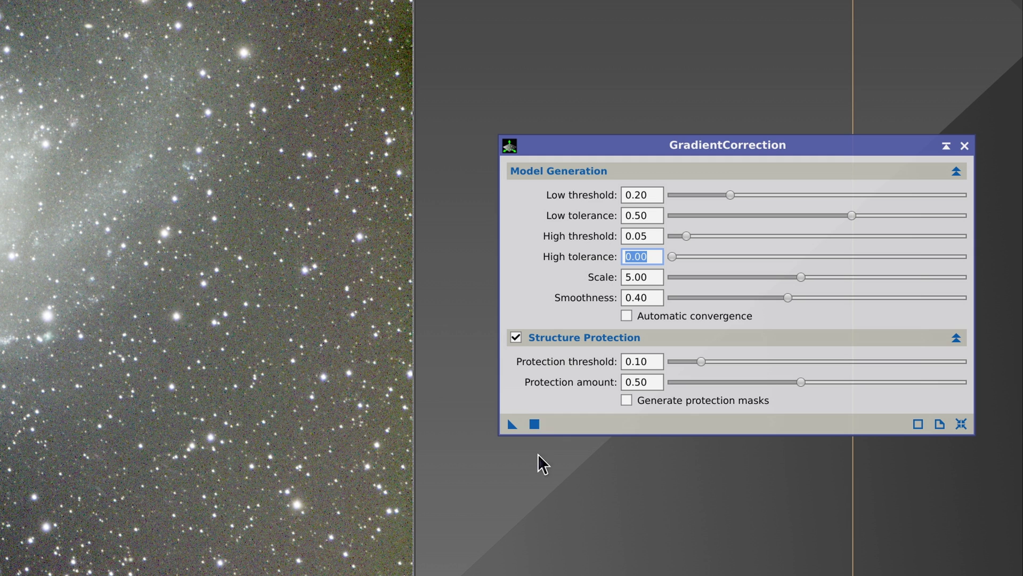
left_click(515, 338)
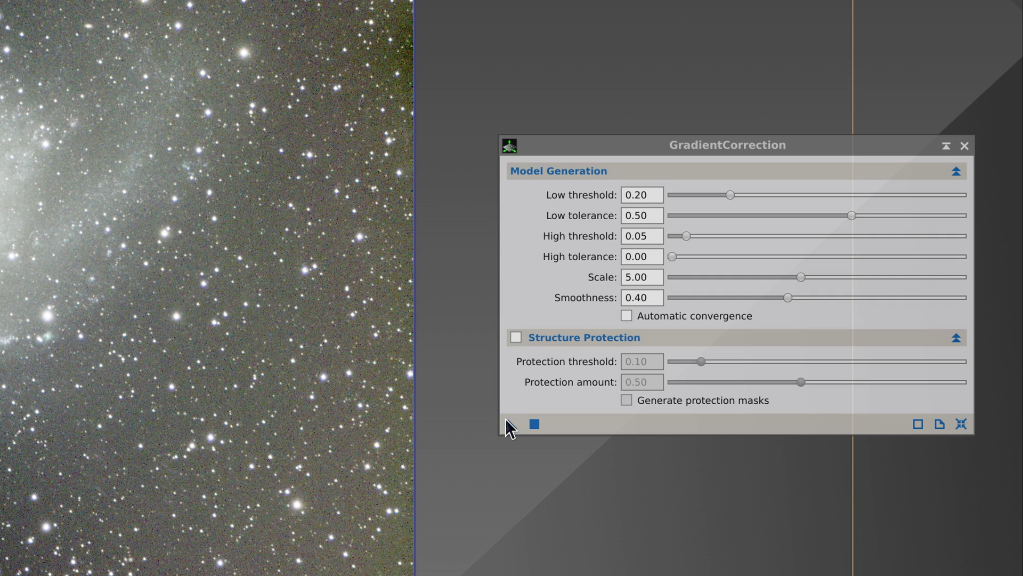
left_click_drag(507, 426, 556, 268)
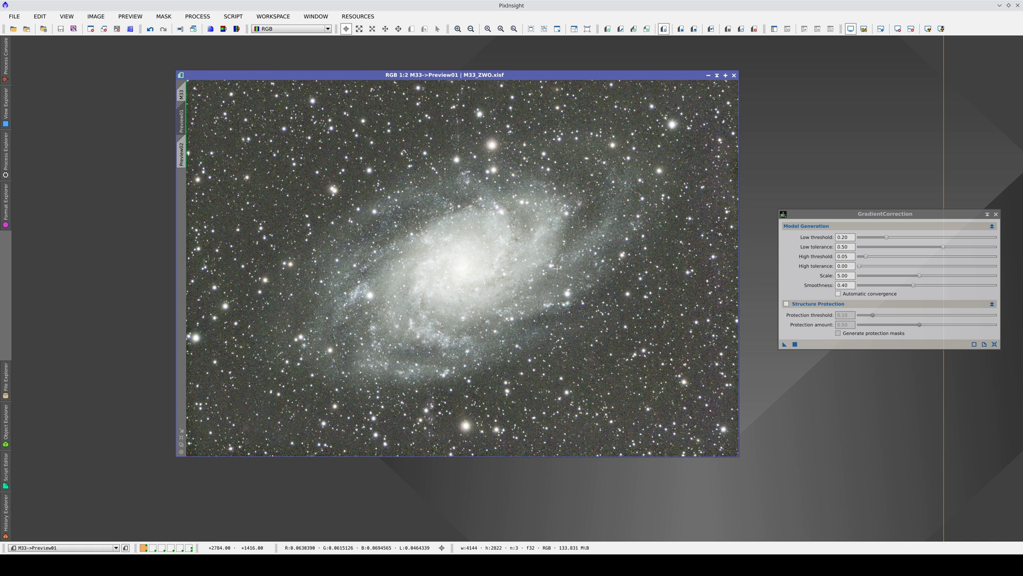
left_click(710, 31)
left_click(711, 30)
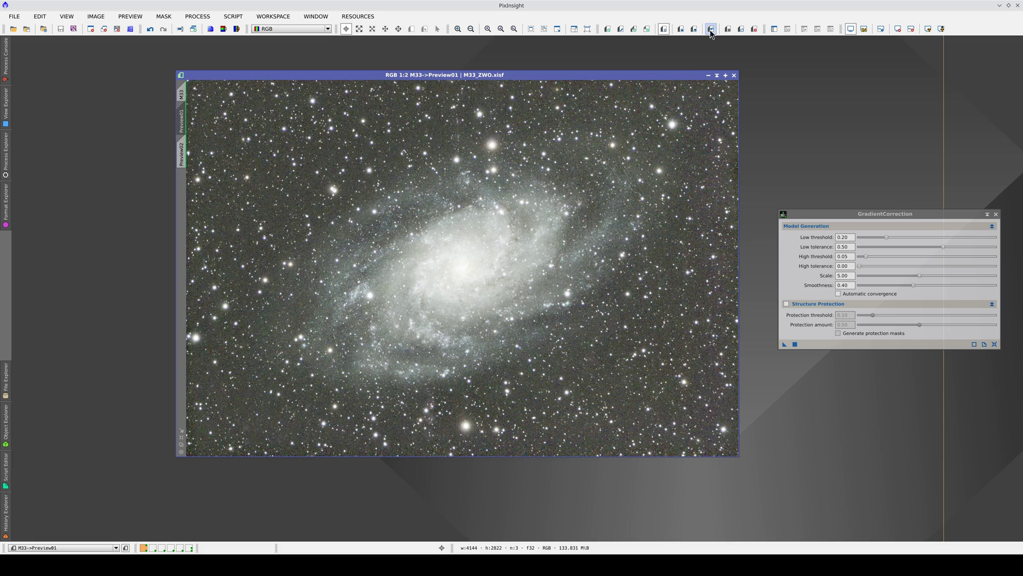
left_click(710, 31)
left_click(710, 30)
left_click(710, 30)
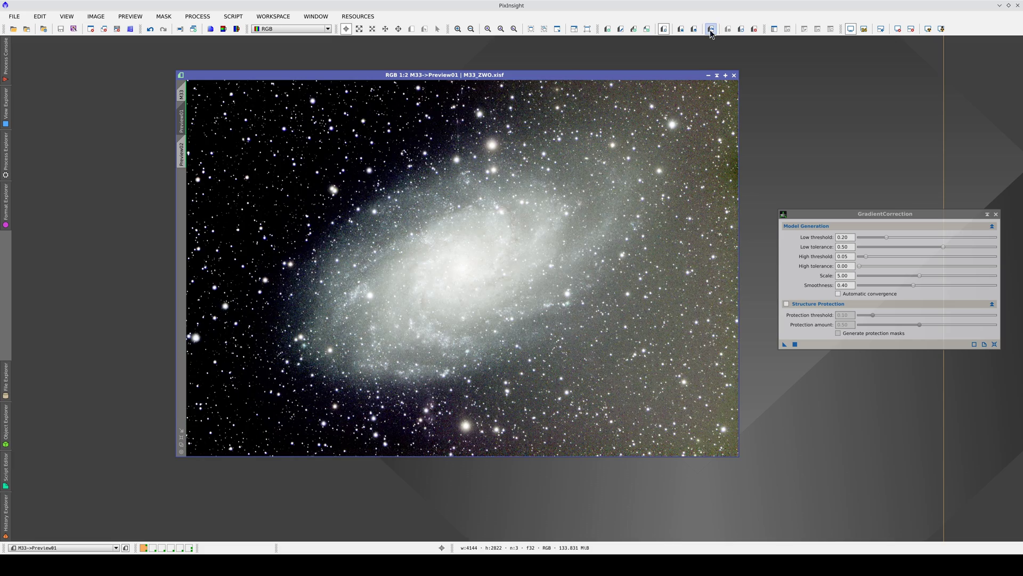
left_click(710, 31)
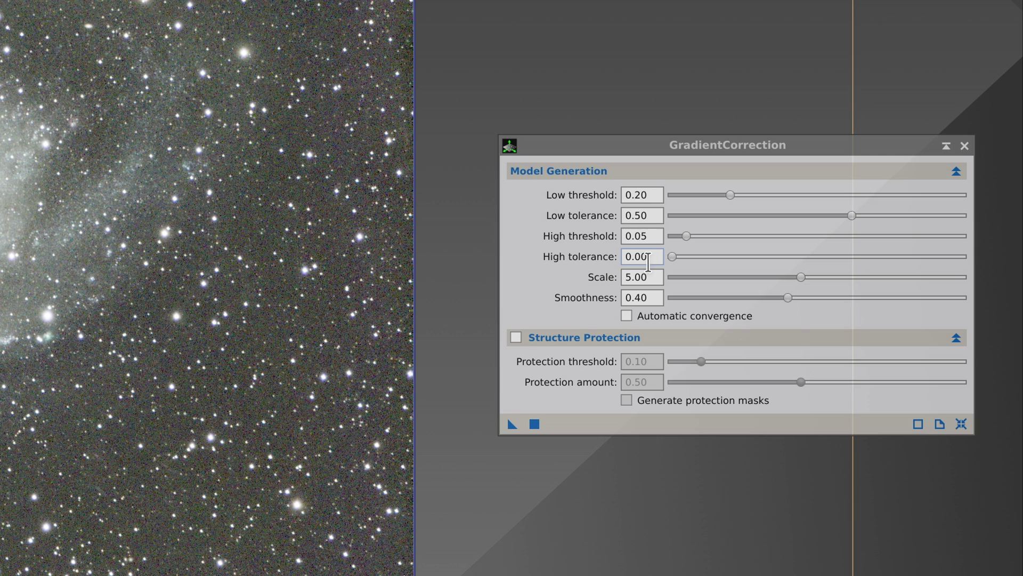
left_click_drag(652, 258, 619, 256)
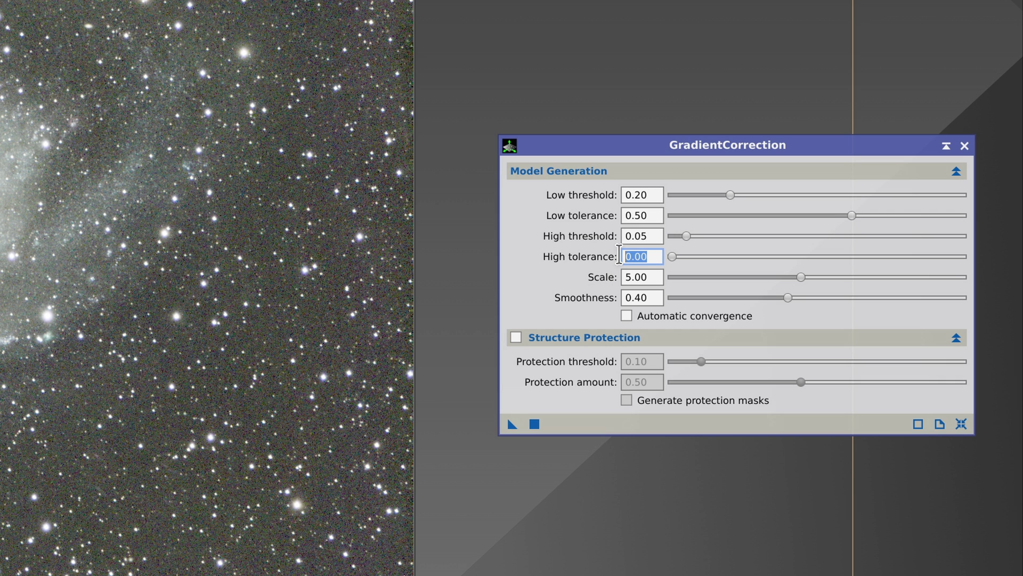
left_click_drag(651, 236, 611, 236)
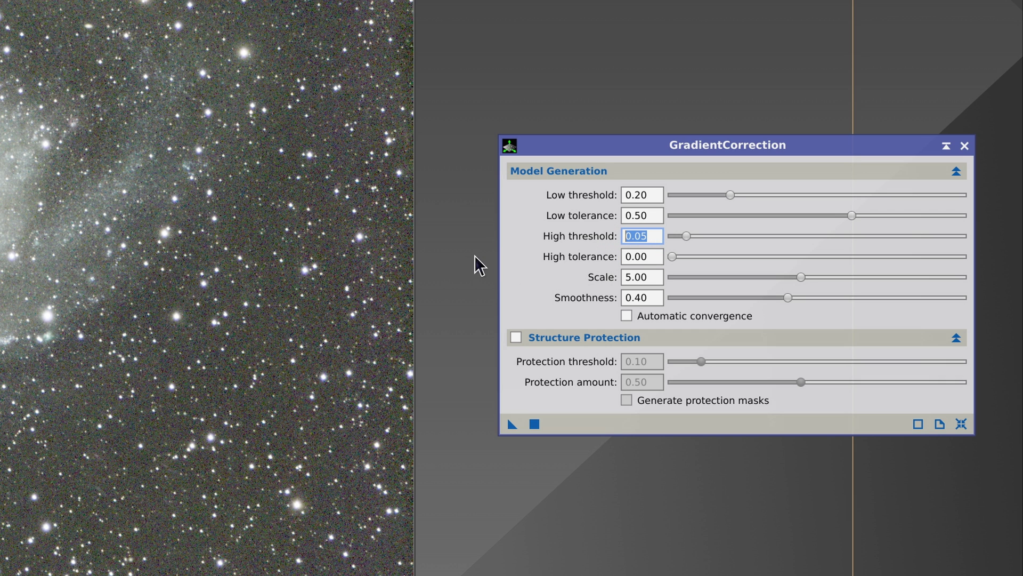
Raise High tolerance above 0.00, then to 0.25, reapplying GradientCorrection to M33 Preview01 each time.
left_click_drag(672, 256, 840, 269)
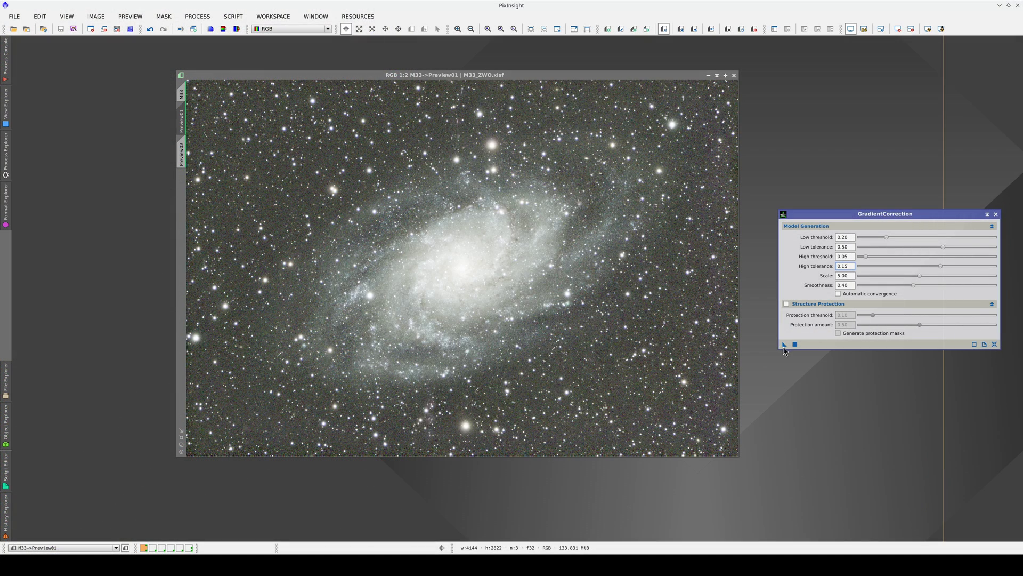
left_click_drag(783, 345, 692, 332)
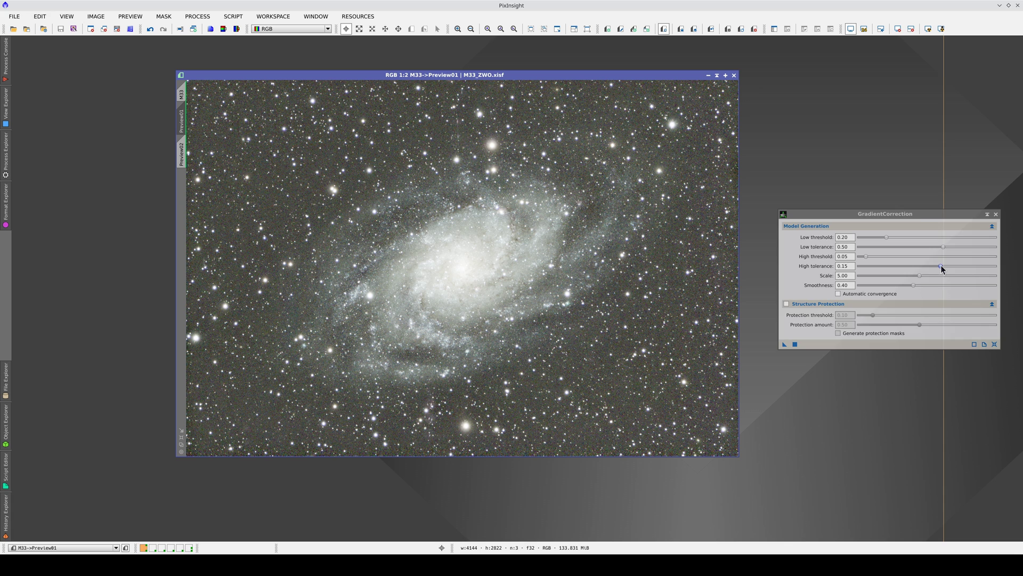
left_click_drag(941, 267, 1006, 270)
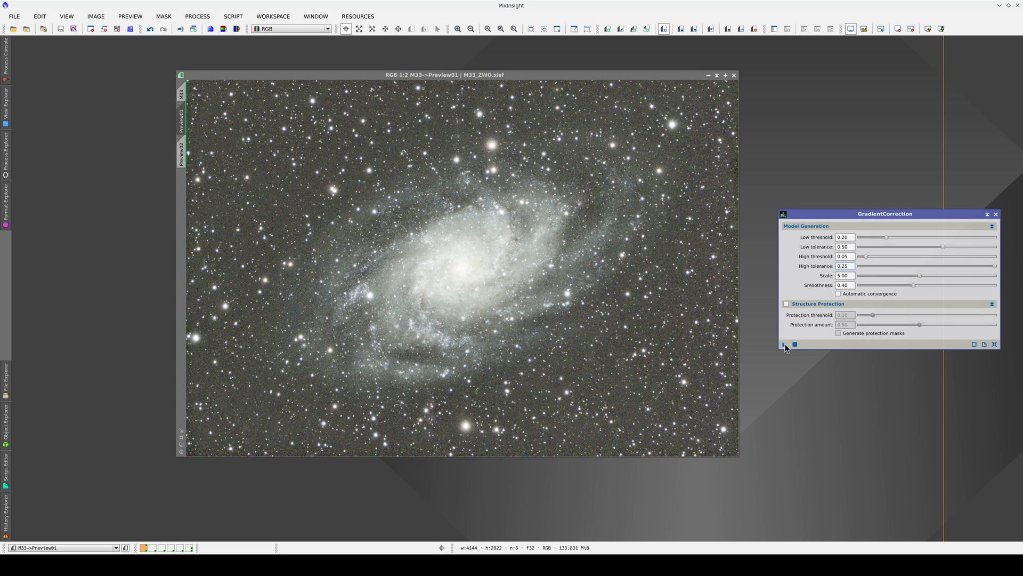
left_click_drag(552, 297, 553, 297)
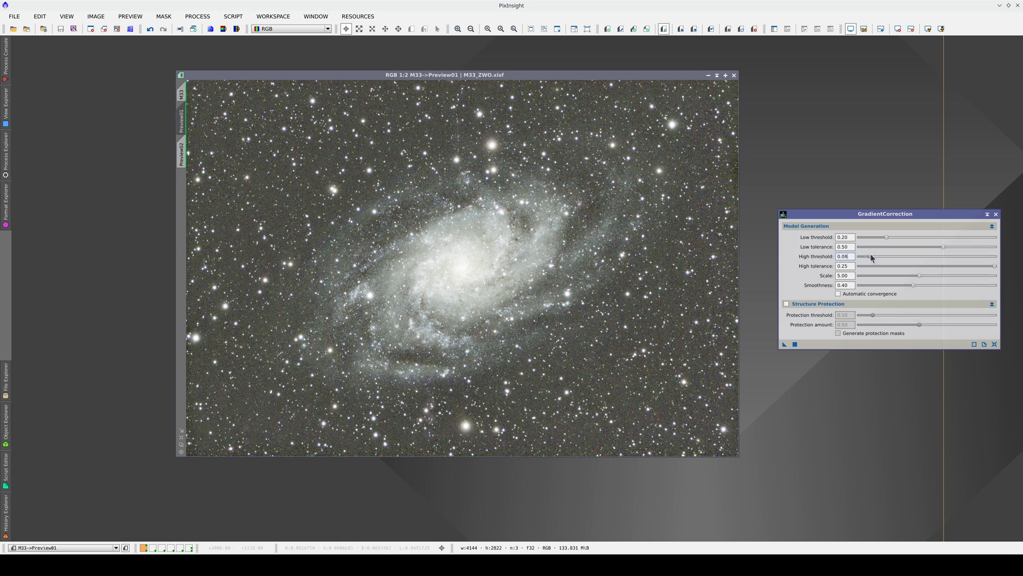
Set High threshold to 0.44 and reapply GradientCorrection to M33 Preview01.
left_click_drag(866, 256, 915, 262)
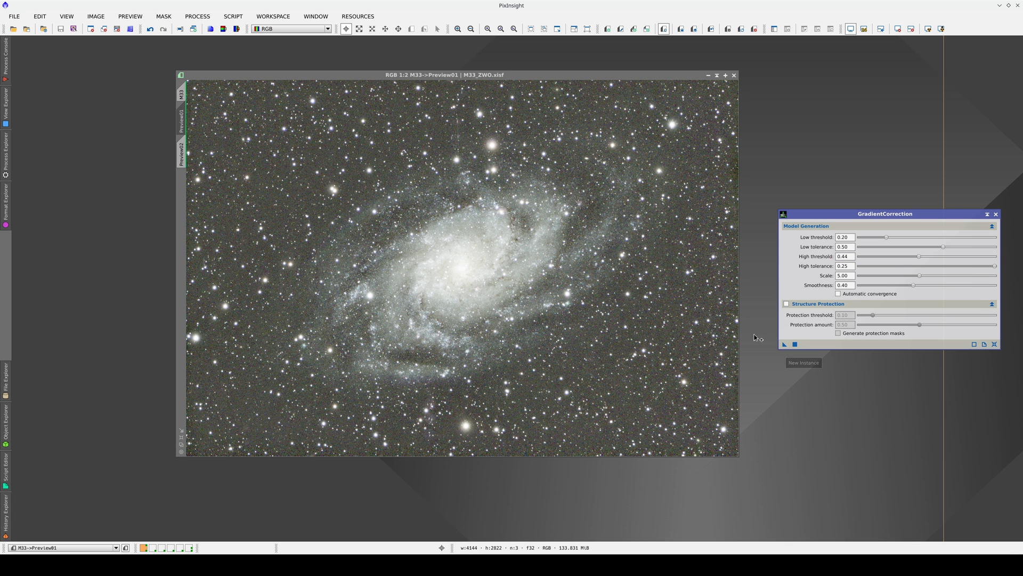
left_click_drag(754, 336, 575, 308)
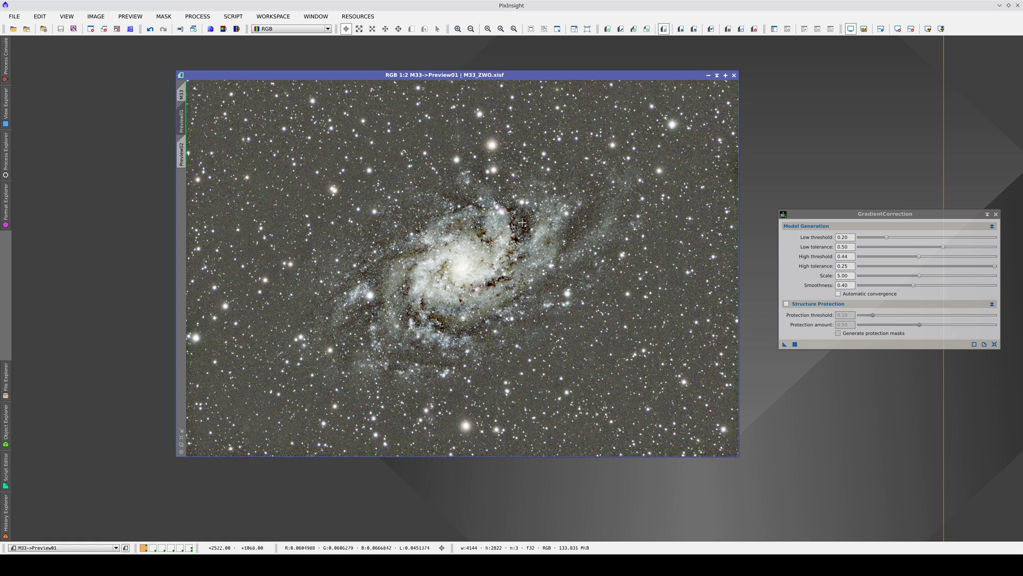
Reset GradientCorrection, disable Structure Protection, reapply to Preview01, then show Preview02.
double_click(842, 246)
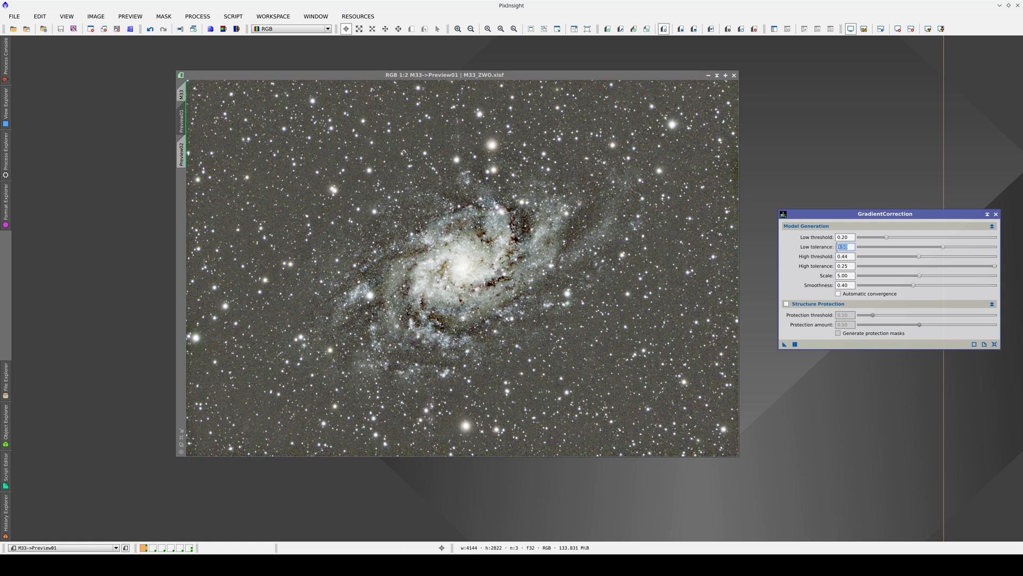
double_click(837, 237)
left_click(994, 343)
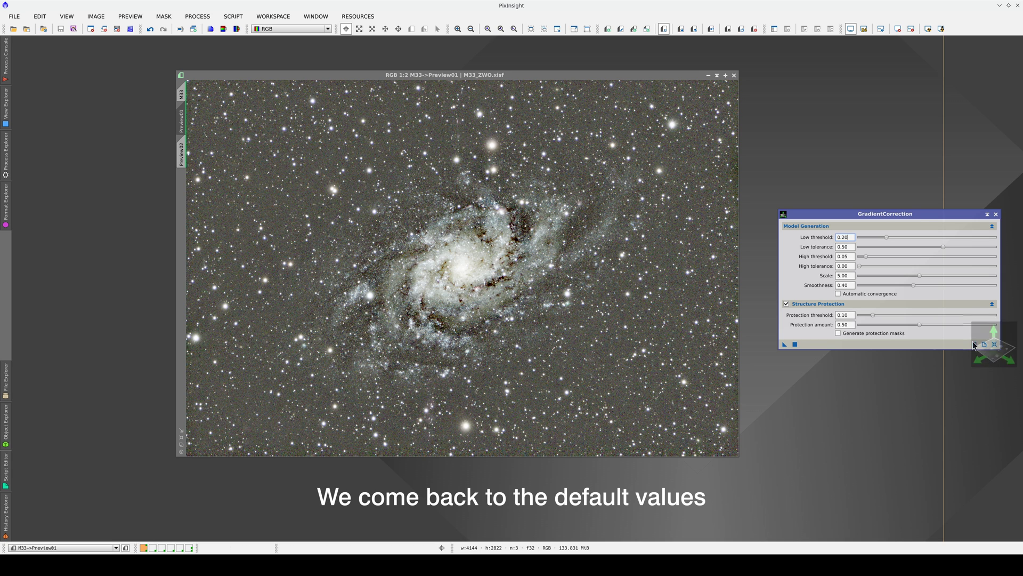
left_click(787, 303)
left_click_drag(784, 344, 630, 341)
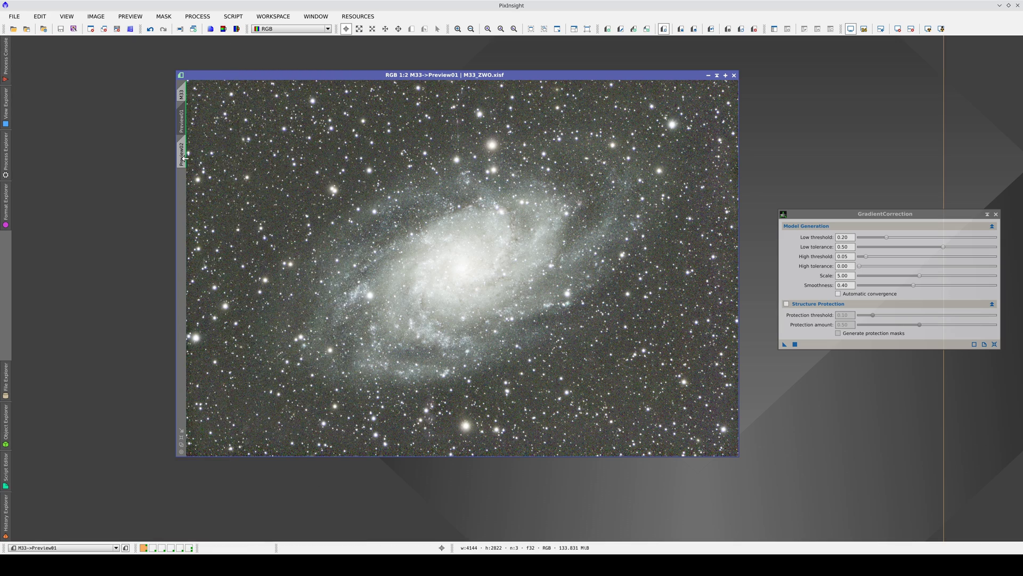
left_click(182, 153)
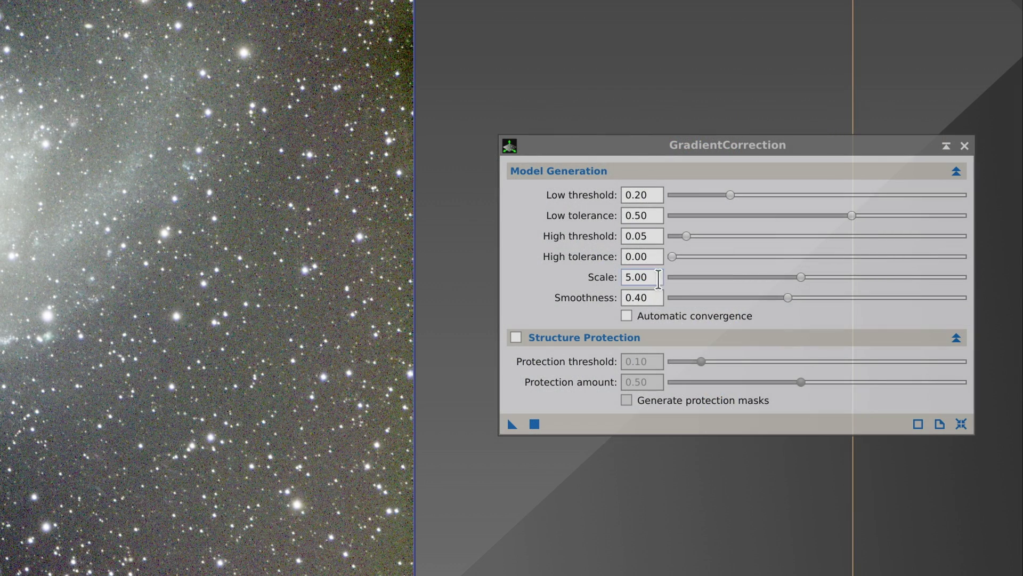
Set GradientCorrection Scale to 2.60 and Smoothness to 0.18.
left_click(659, 277)
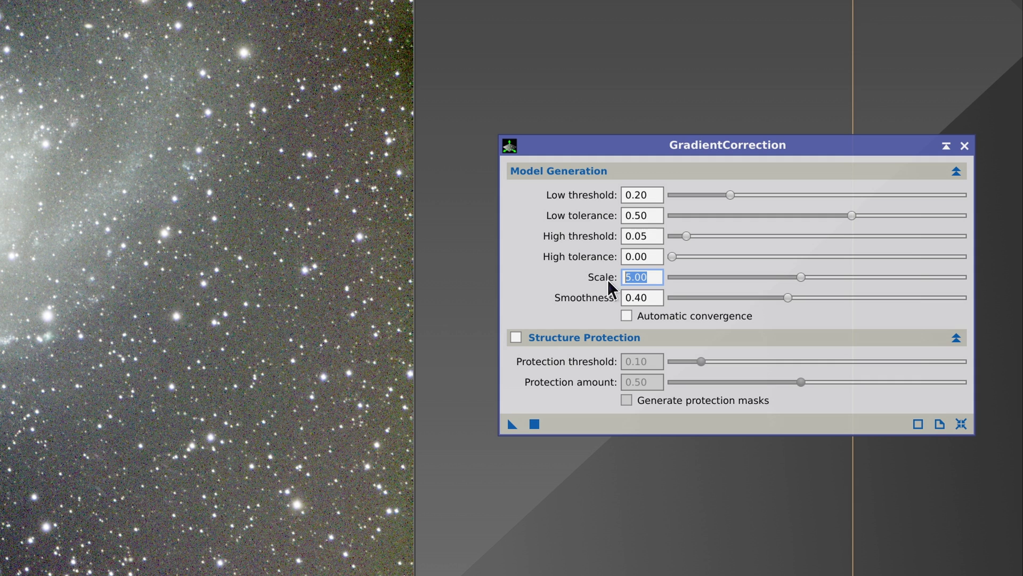
key("Tab")
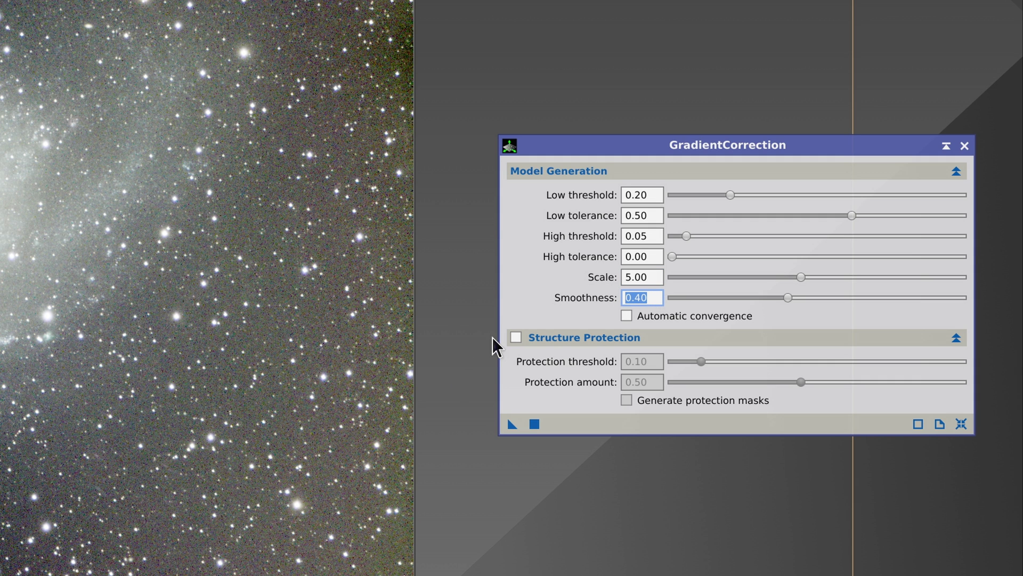
left_click(654, 277)
left_click_drag(654, 277, 623, 277)
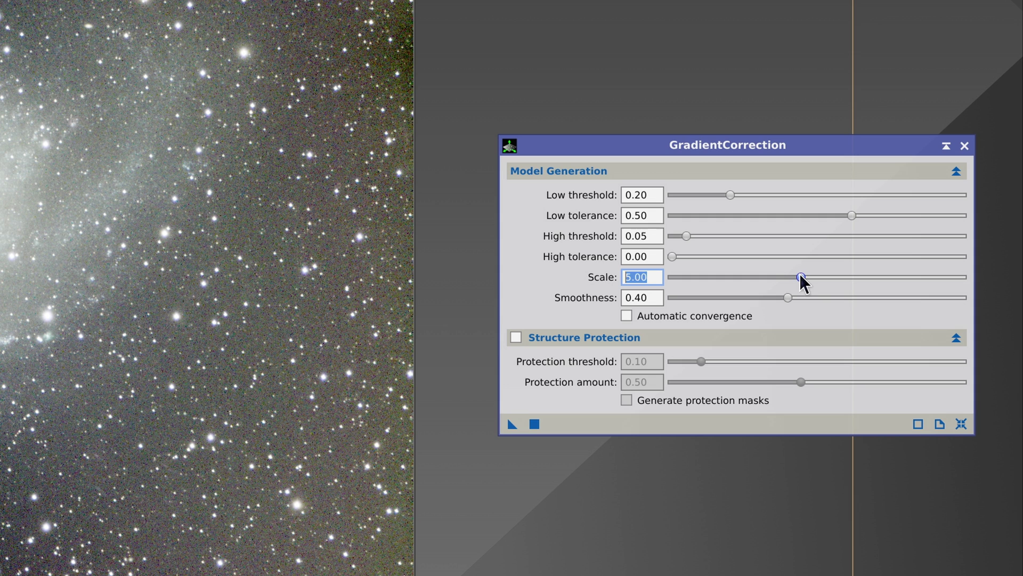
left_click_drag(801, 277, 723, 283)
left_click_drag(786, 297, 723, 309)
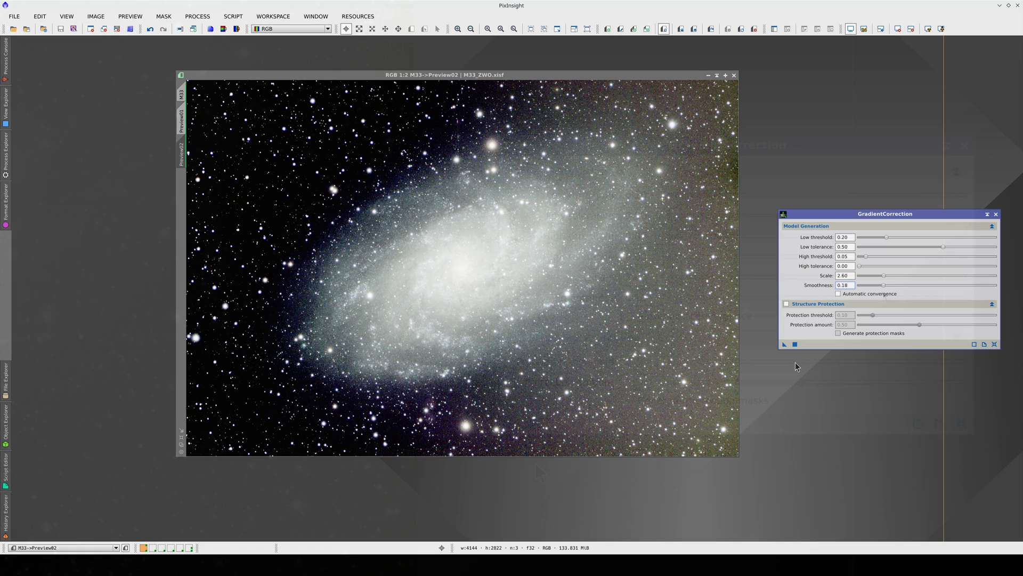
Flip repeatedly between Preview02 (Scale 2.60, Smoothness 0.18) and default Preview01 to compare spiral-arm contrast.
left_click(569, 325)
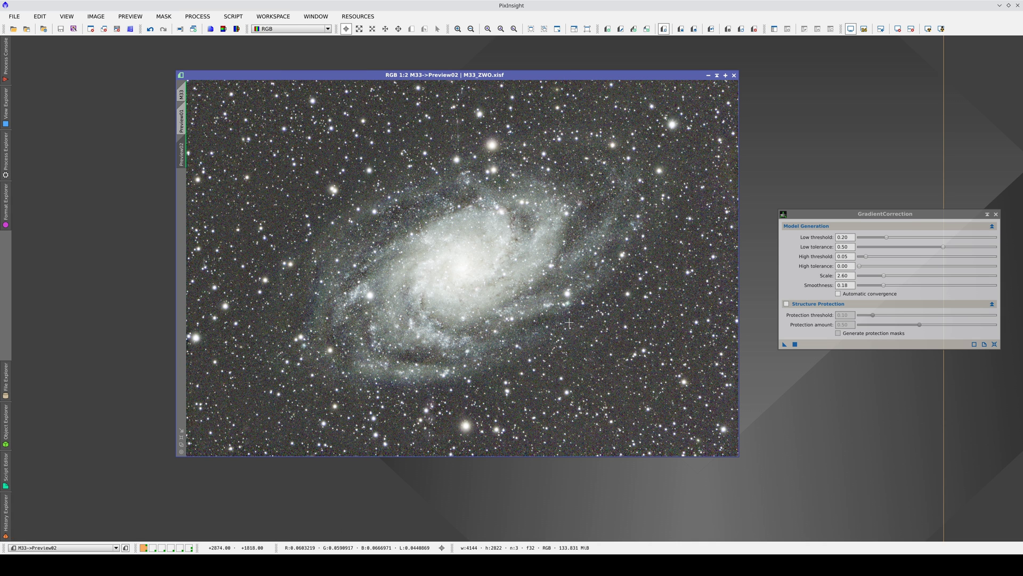
key("ctrl+Page_Up")
key("ctrl+Page_Down")
key("ctrl+Page_Up")
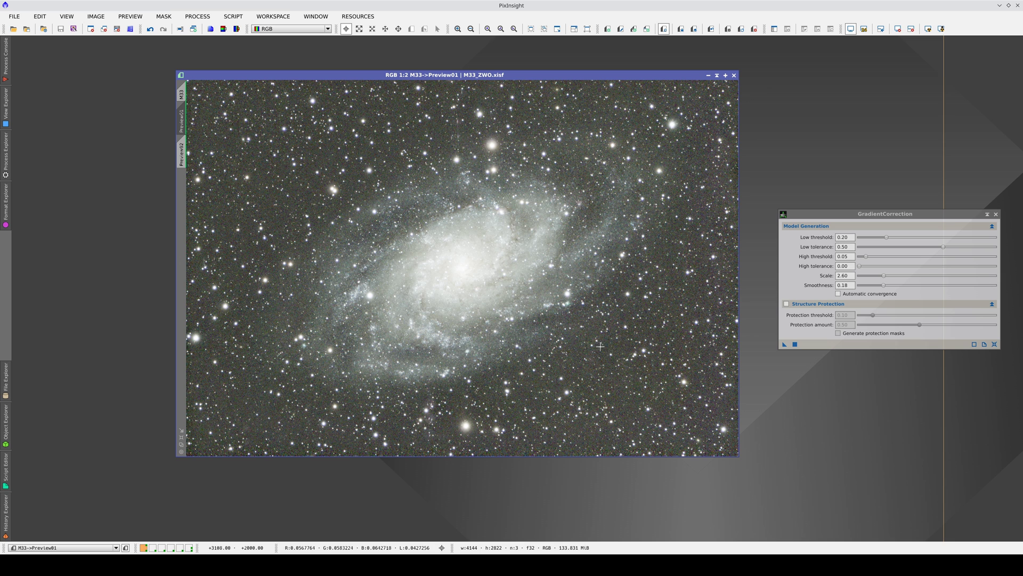
key("ctrl+Page_Down")
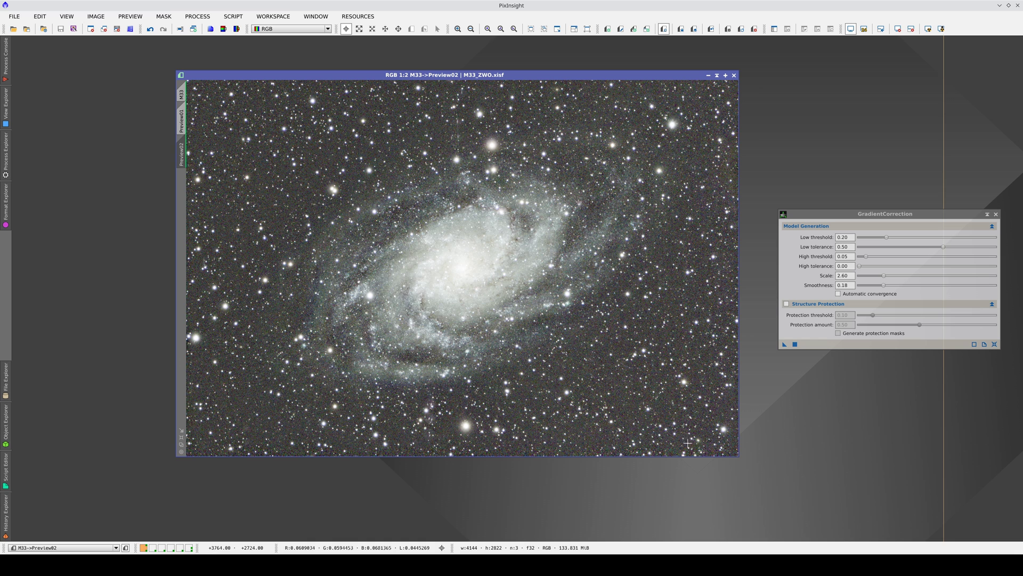
key("ctrl+Page_Up")
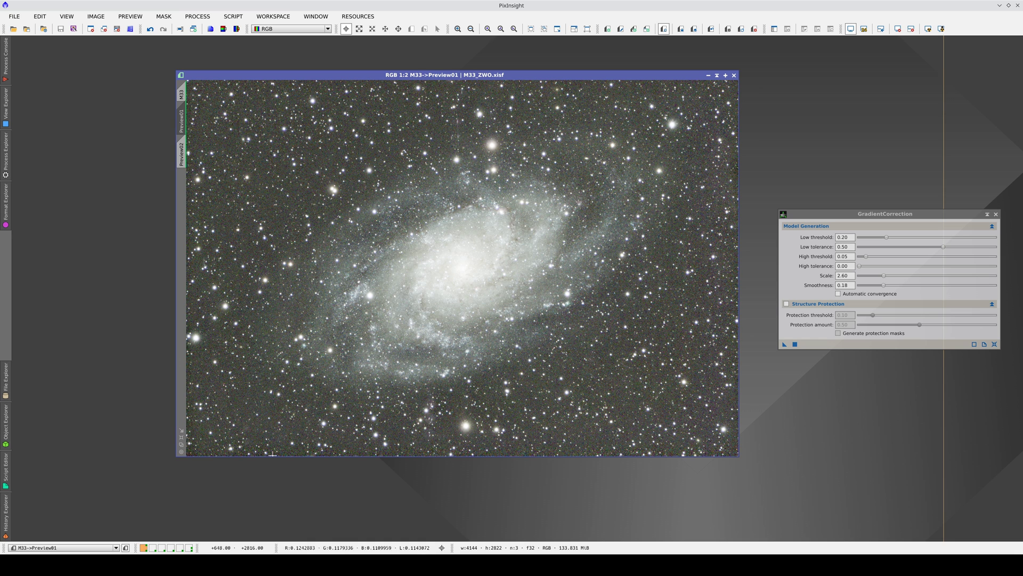
key("ctrl+Page_Down")
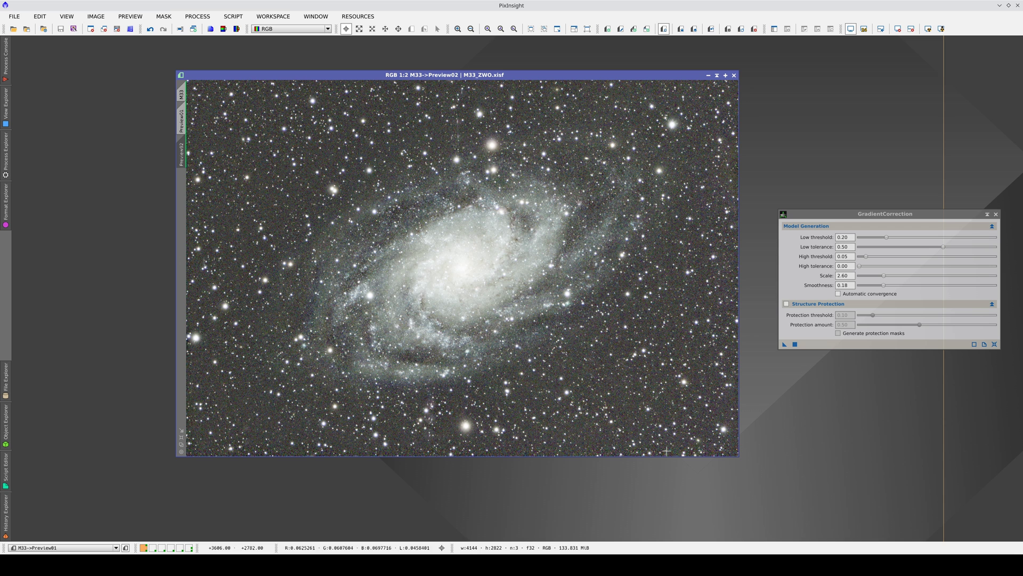
key("ctrl+Page_Up")
key("ctrl+Page_Down")
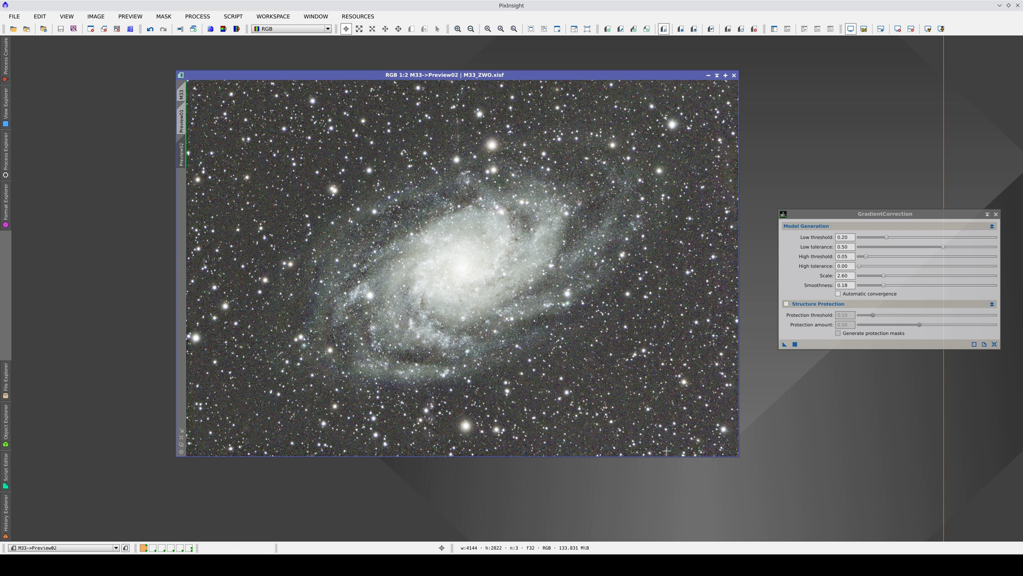
key("ctrl+Page_Up")
key("ctrl+Page_Down")
key("ctrl+Page_Up")
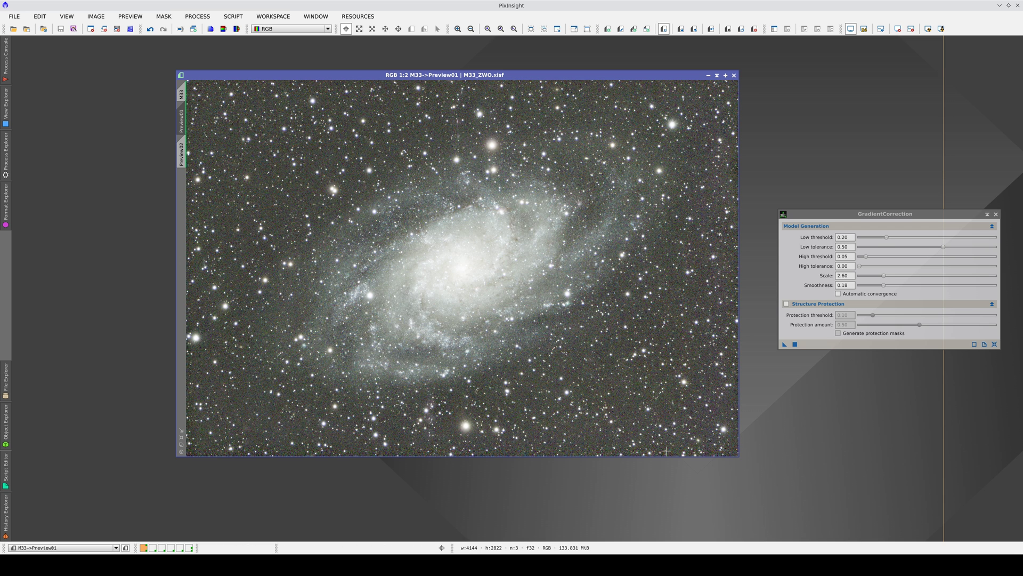
key("ctrl+Page_Down")
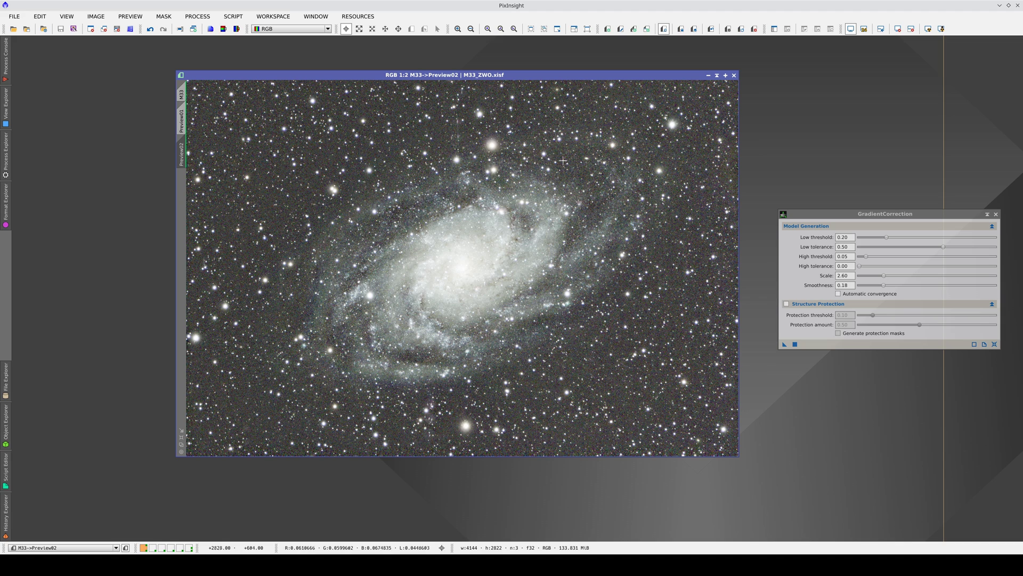
Enable Structure Protection (threshold 0.10, amount 0.50) and turn on Generate protection masks.
double_click(851, 275)
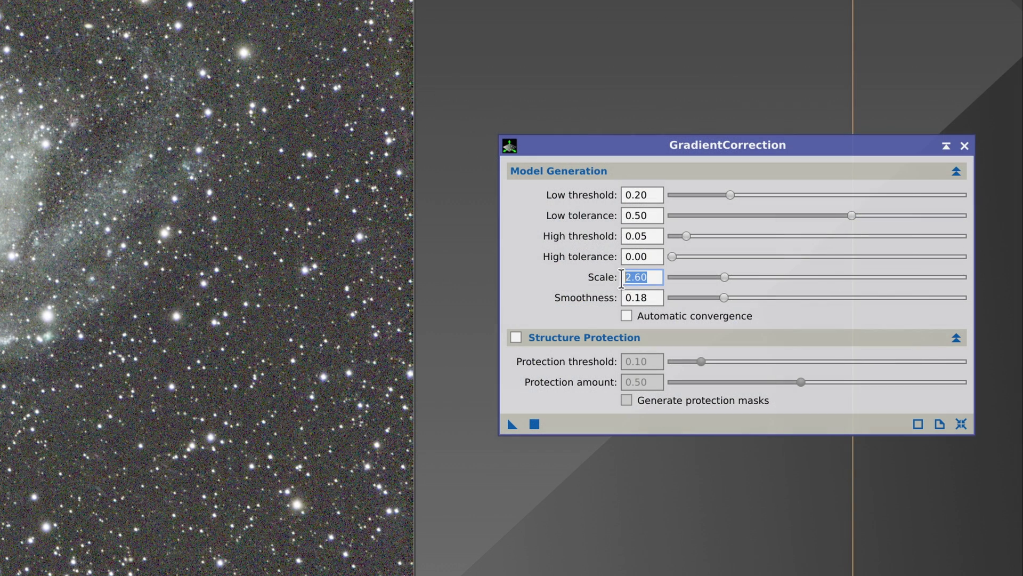
key("Tab")
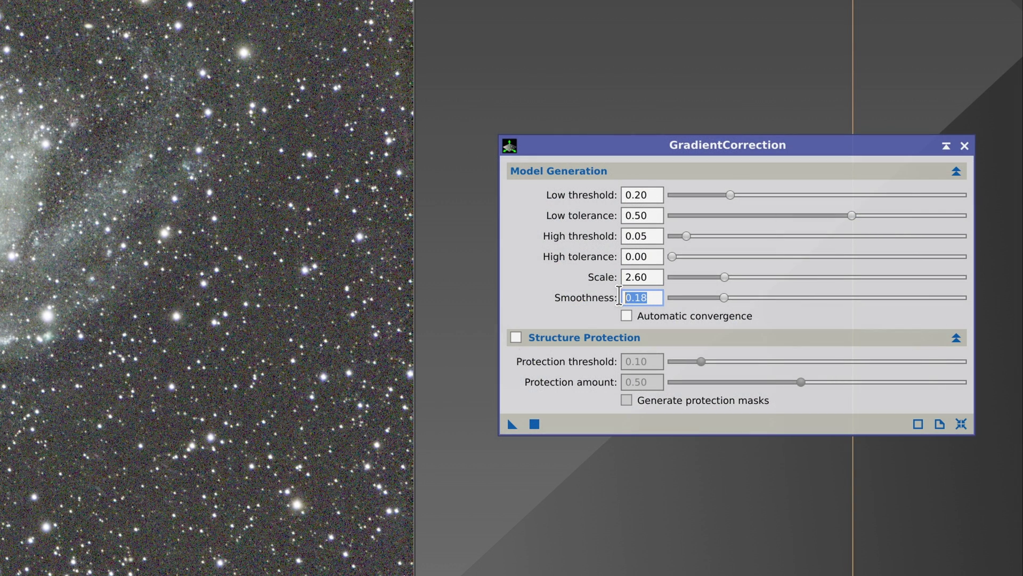
left_click(516, 338)
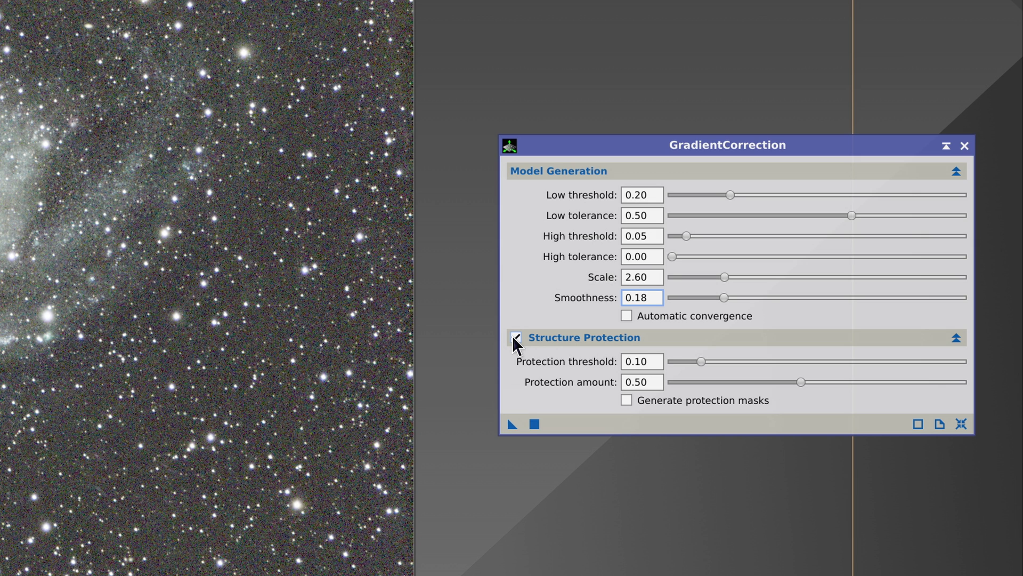
left_click(630, 474)
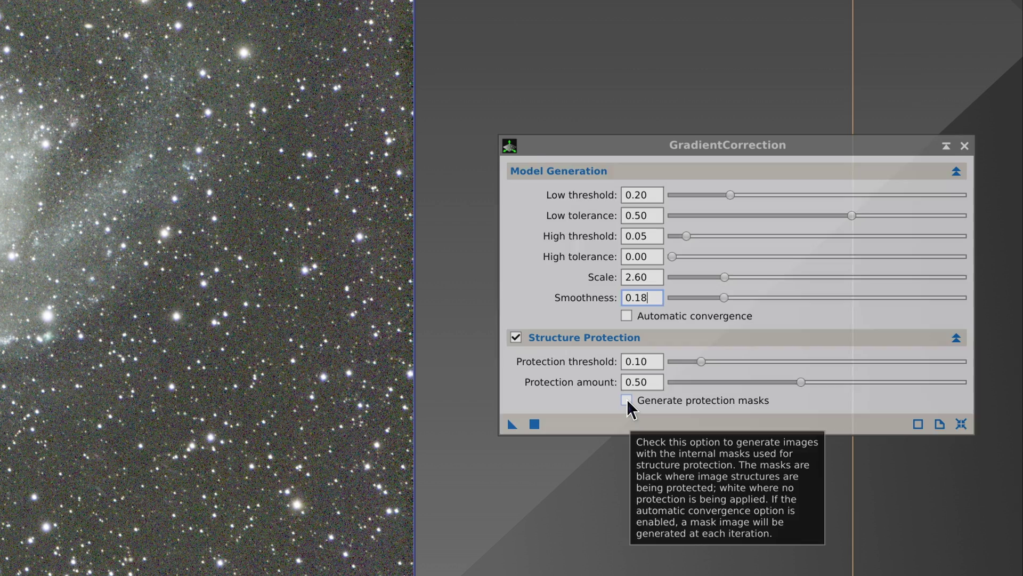
left_click(626, 399)
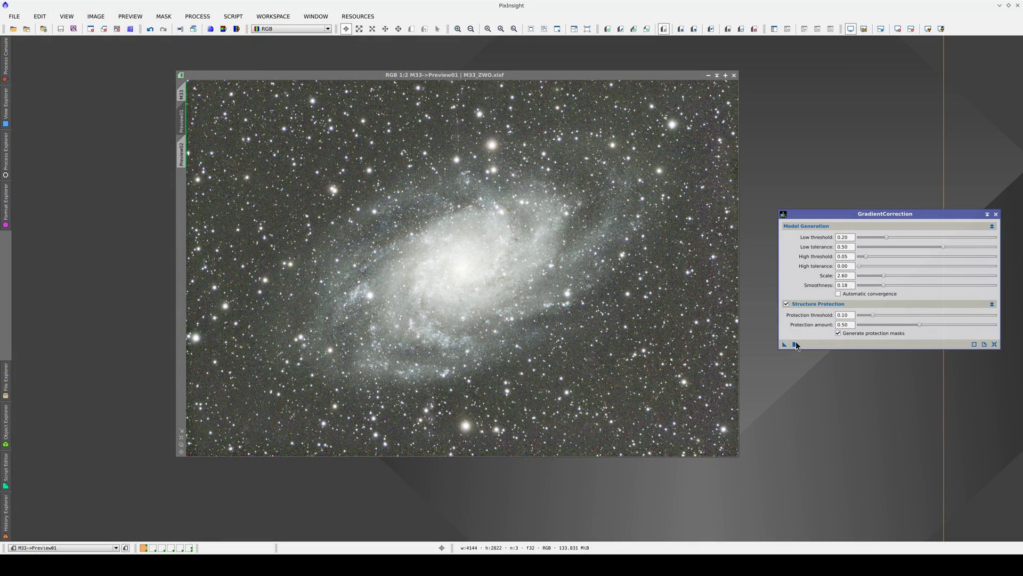
Apply the protected correction to Preview01 and move the GC_protection_mask window aside.
left_click(795, 344)
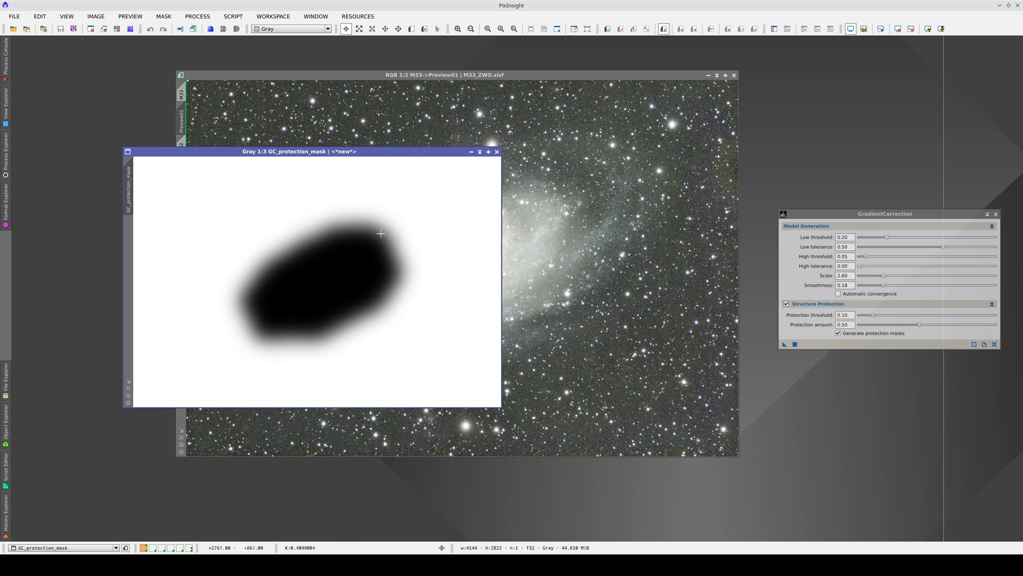
left_click_drag(397, 150, 317, 213)
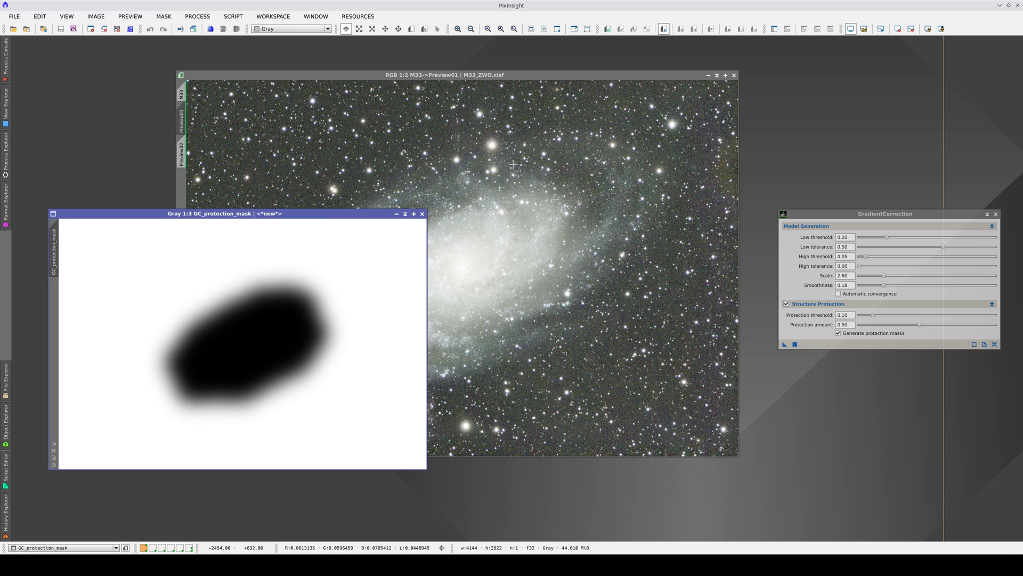
left_click(512, 164)
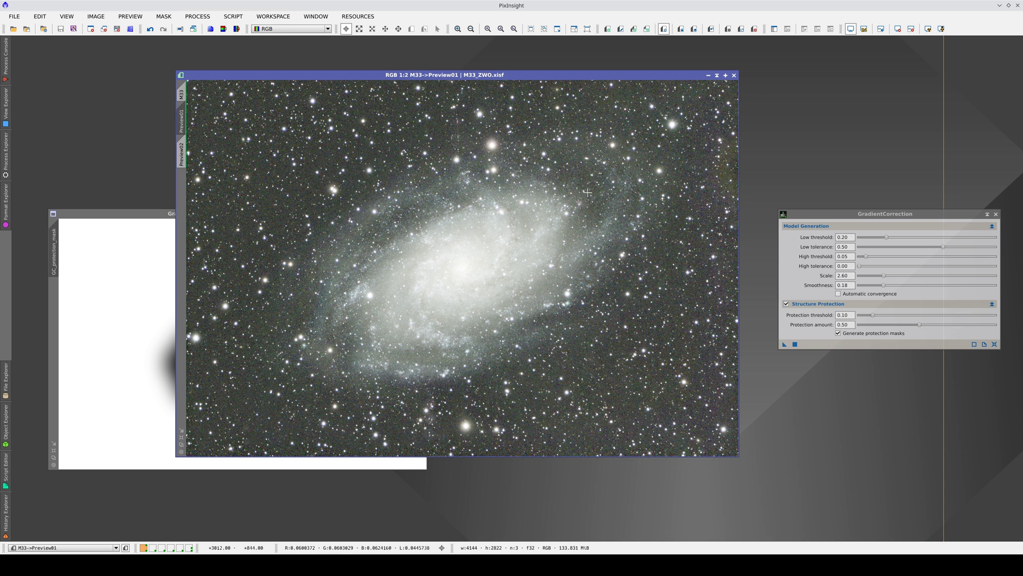
Flip between Preview01 and Preview02 to compare the structure-protected result.
key("ctrl+Page_Down")
key("ctrl+Page_Up")
key("ctrl+Page_Down")
key("ctrl+Page_Up")
key("ctrl+Page_Down")
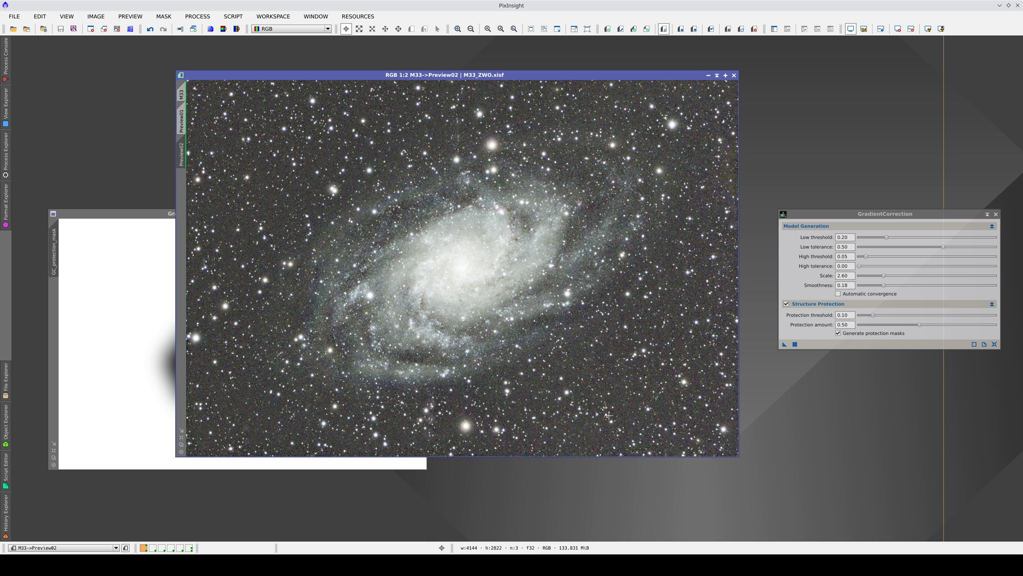
key("ctrl+Page_Up")
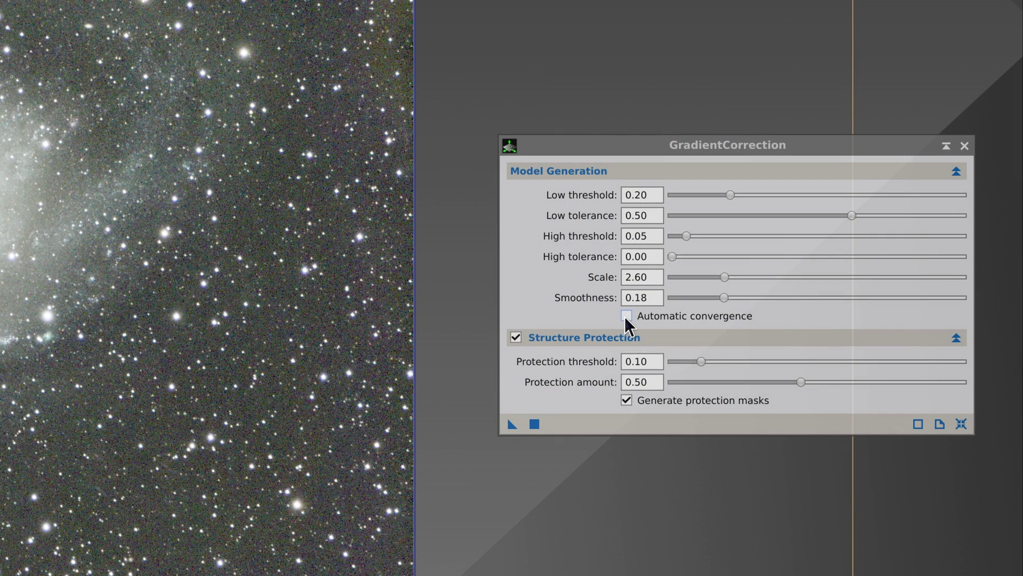
Run GradientCorrection on M33 Preview01 with automatic convergence, converging after 5 iterations, then bring the preview forward.
left_click(625, 315)
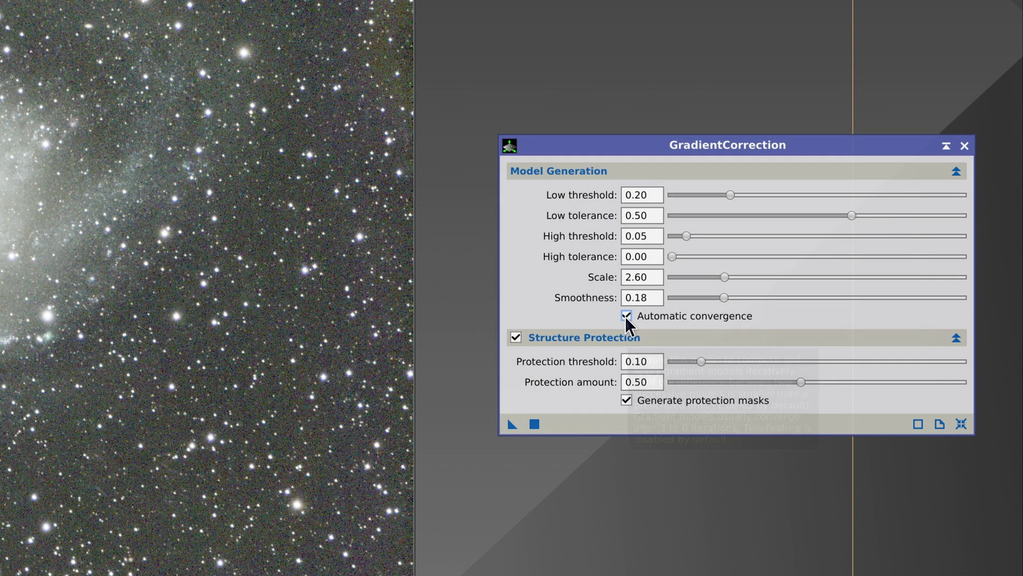
left_click(534, 424)
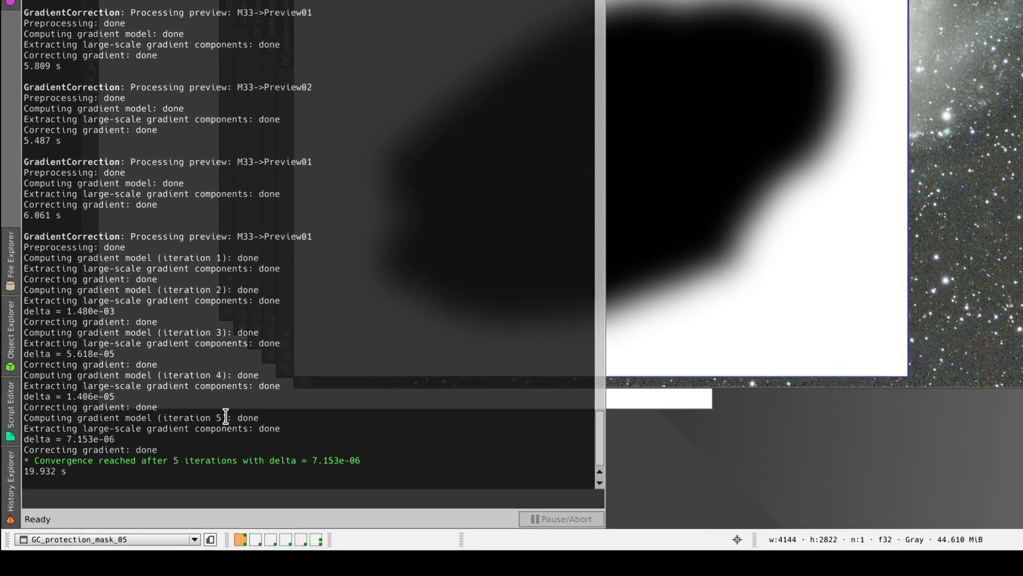
left_click_drag(226, 417, 81, 409)
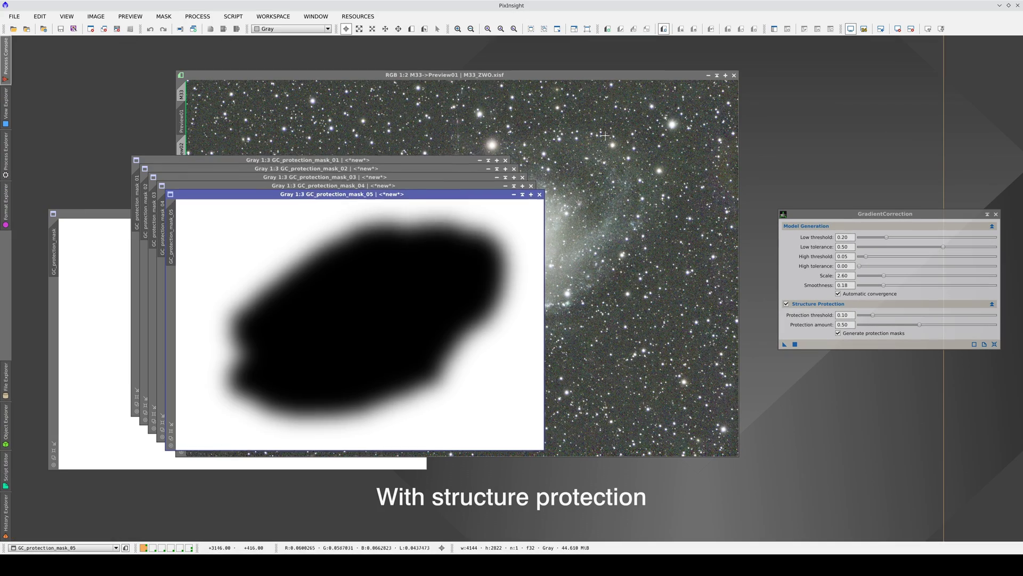
left_click(605, 135)
Flip between the M33 original, protected Preview01 and unprotected Preview02, finishing on Preview01.
key("ctrl+z")
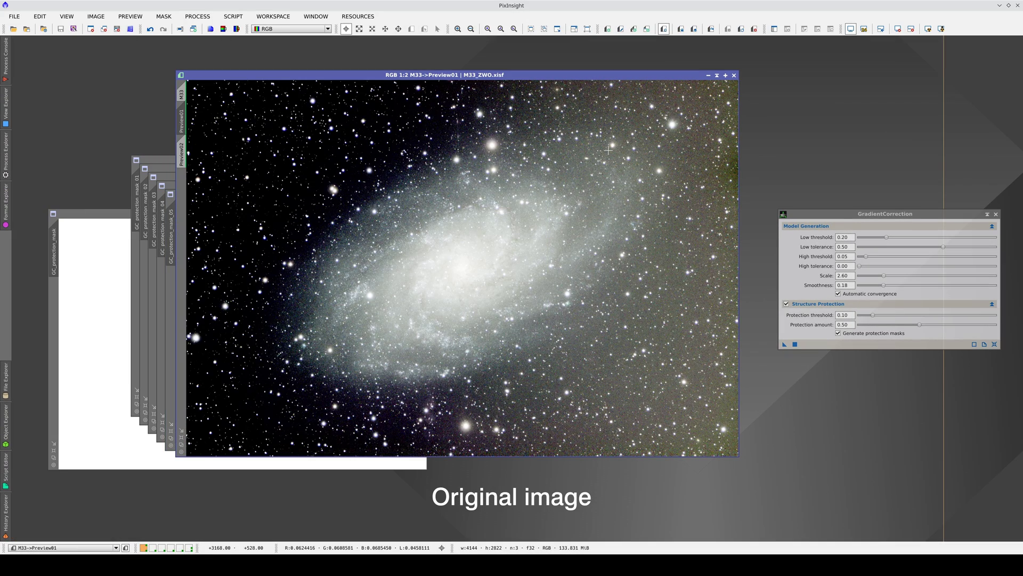
key("ctrl+y")
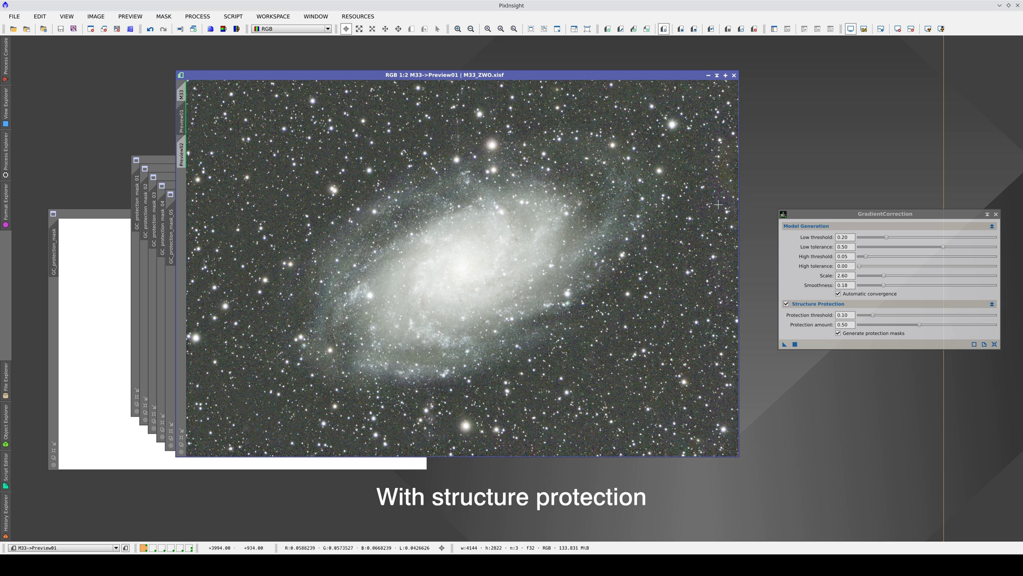
key("ctrl+Page_Down")
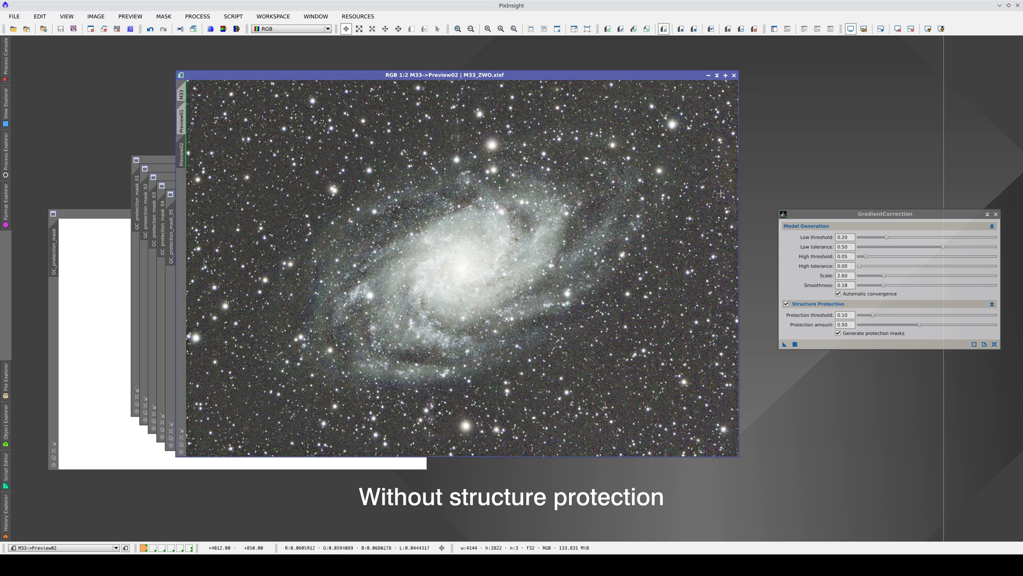
key("ctrl+Page_Up")
key("ctrl+Page_Down")
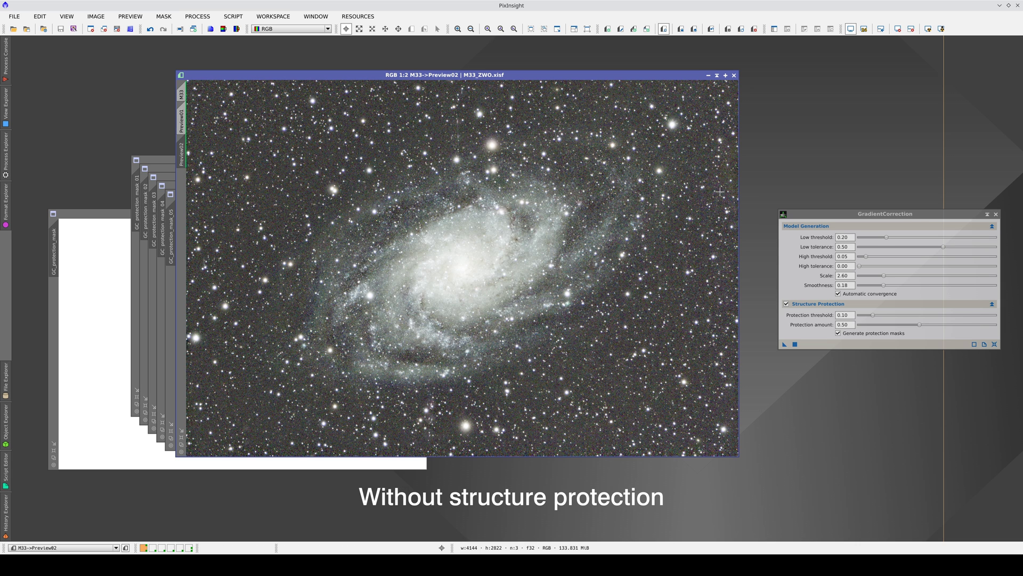
key("ctrl+Page_Up")
key("ctrl+Page_Up")
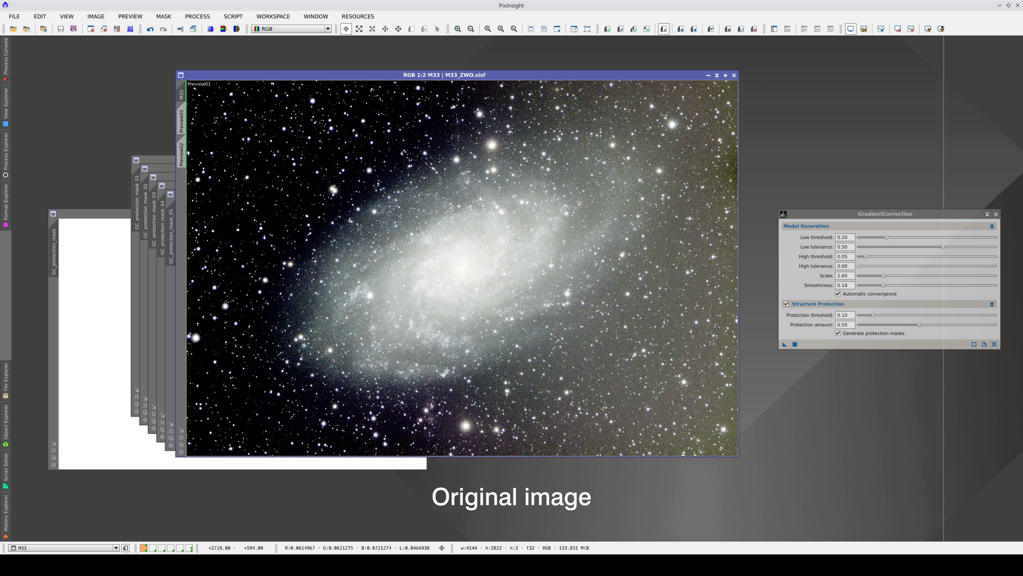
key("ctrl+Page_Down")
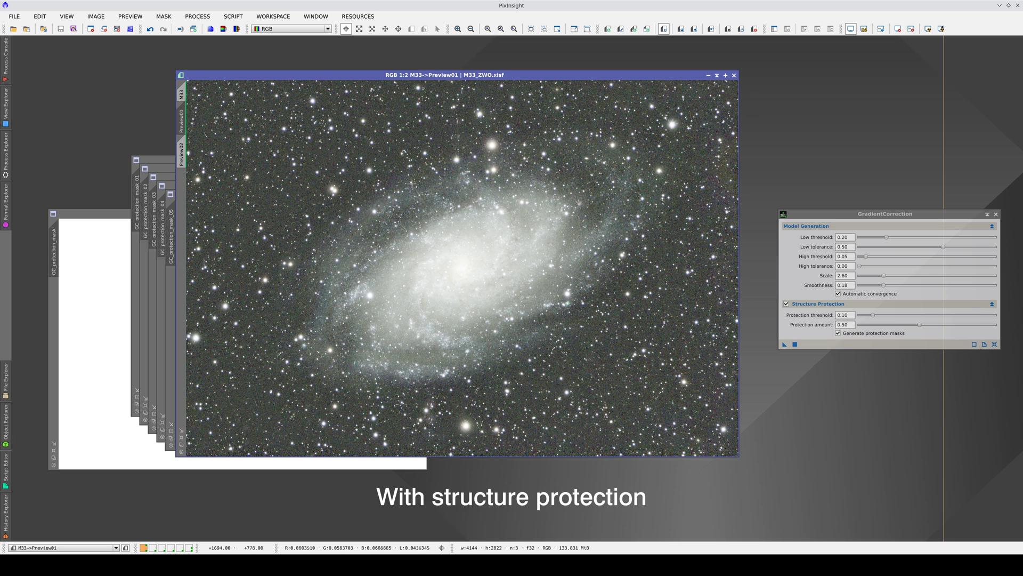
key("ctrl+Page_Up")
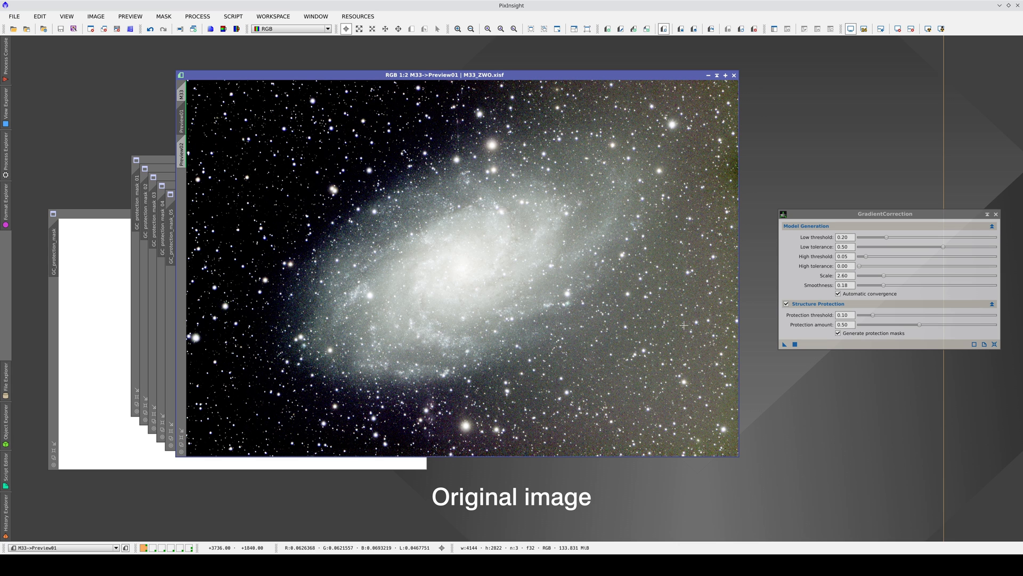
key("ctrl+Page_Down")
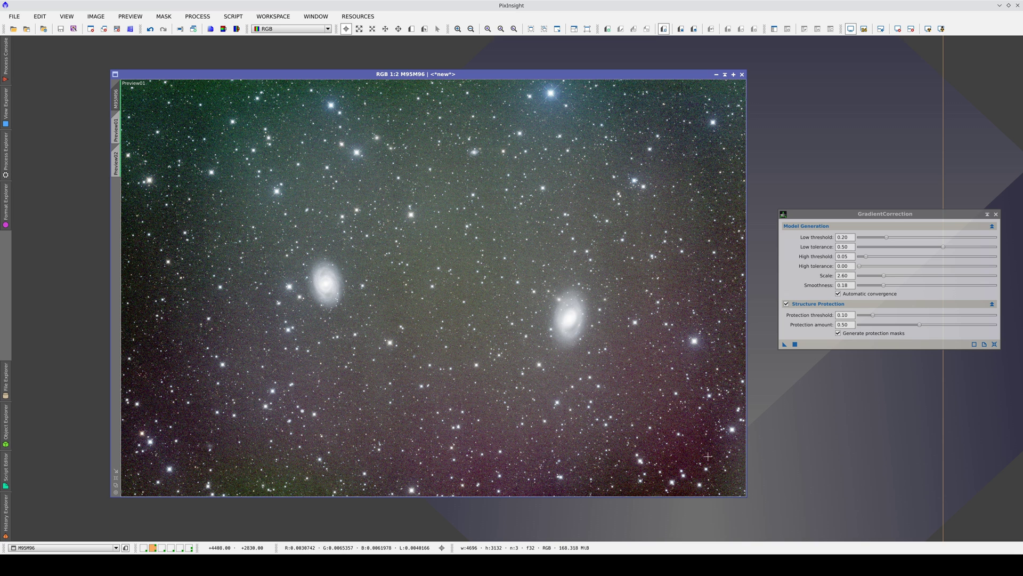
Apply default GradientCorrection (Scale 5.00, Smoothness 0.40) without structure protection to M95M96 Preview01, then compare with the original.
left_click(994, 344)
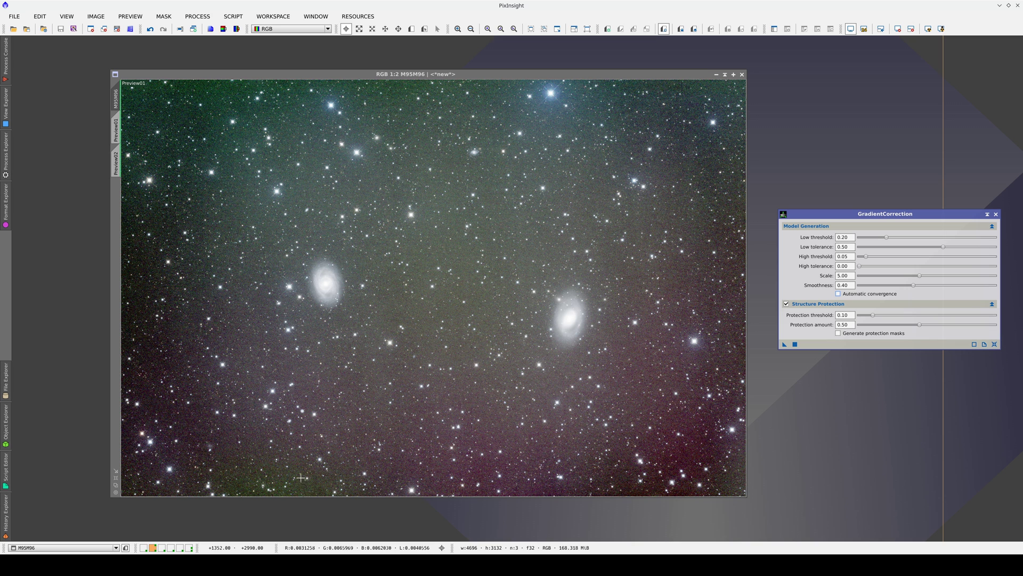
left_click(115, 129)
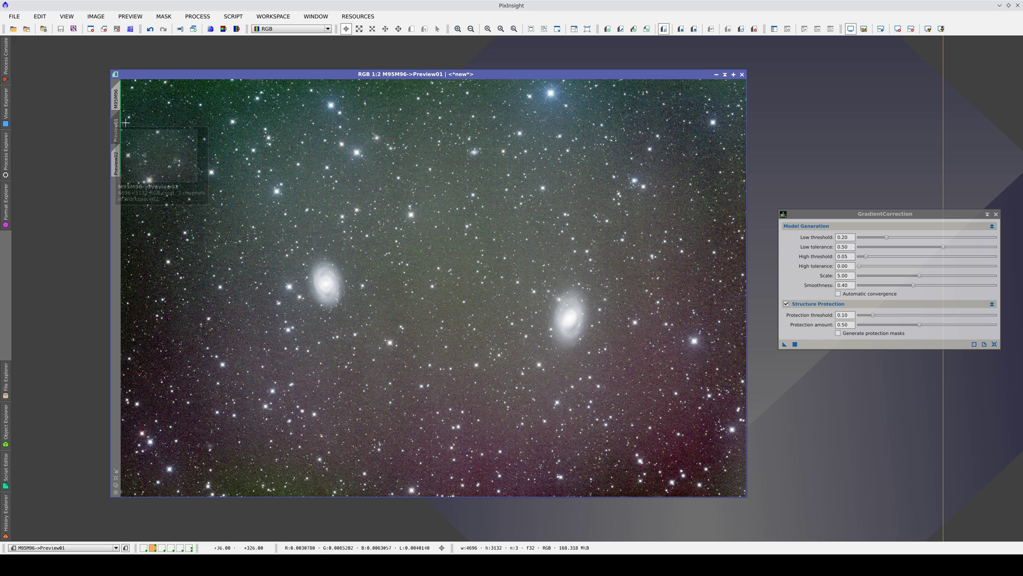
left_click(787, 304)
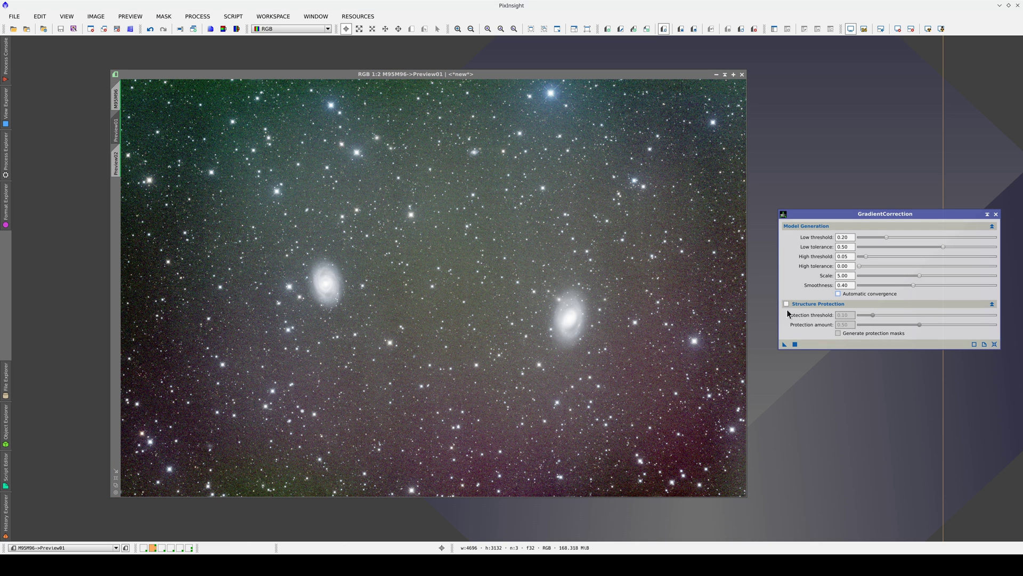
left_click(795, 344)
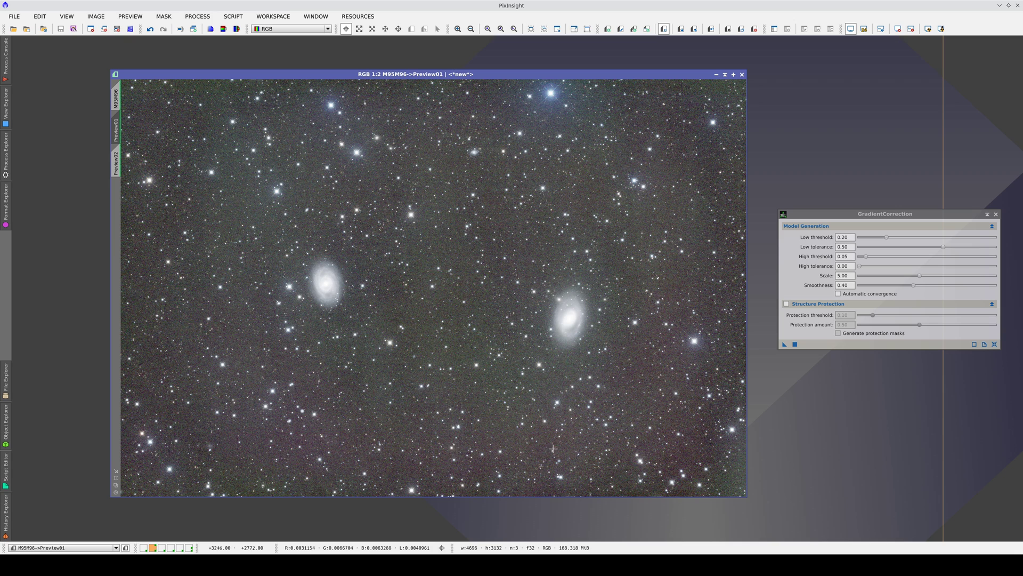
key("ctrl+shift+z")
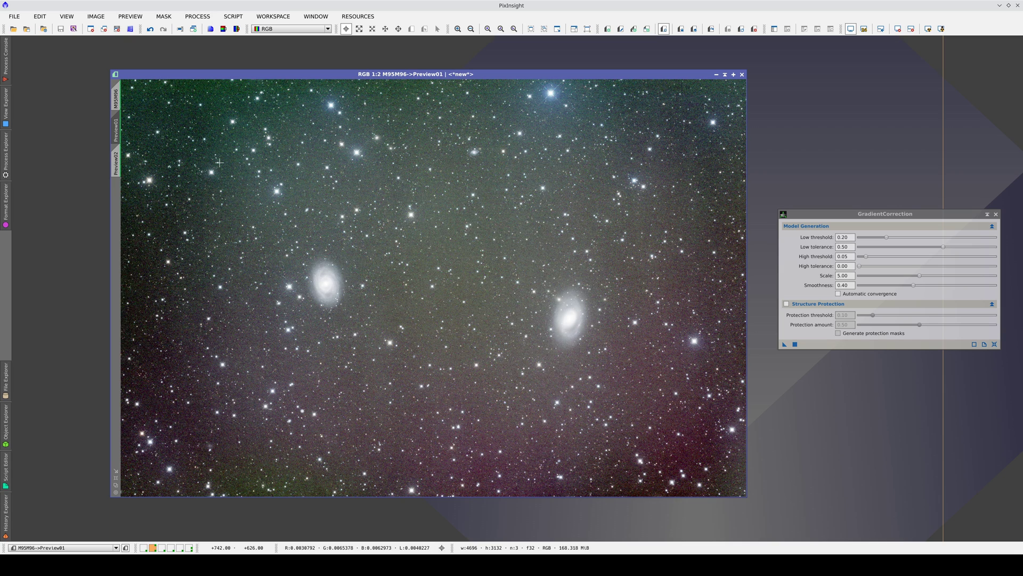
key("ctrl+shift+z")
key("ctrl+shift+z")
key("ctrl+shift+z")
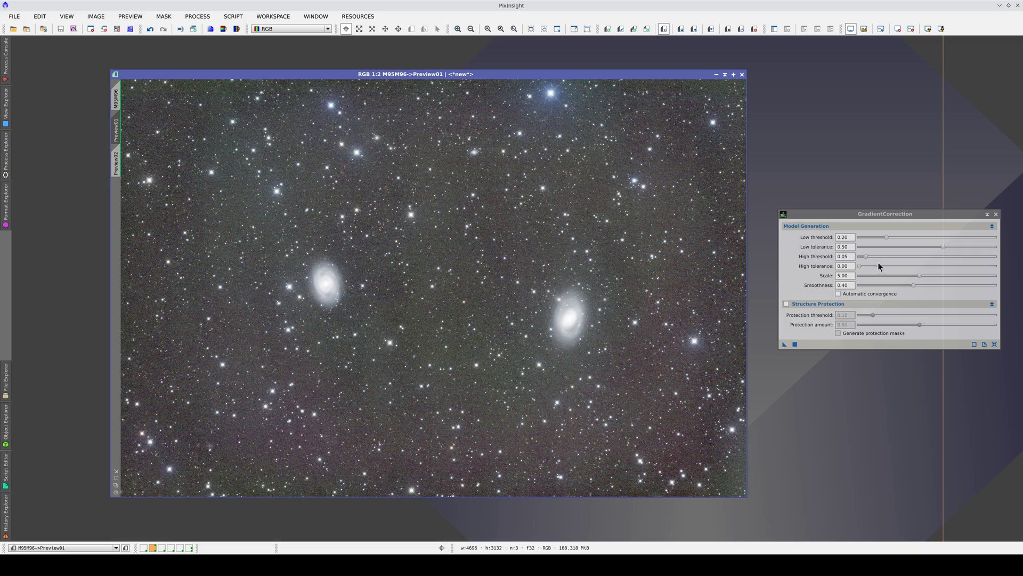
Rerun the correction with Scale lowered to 2.90 and Smoothness to 0.21.
left_click_drag(920, 277, 888, 278)
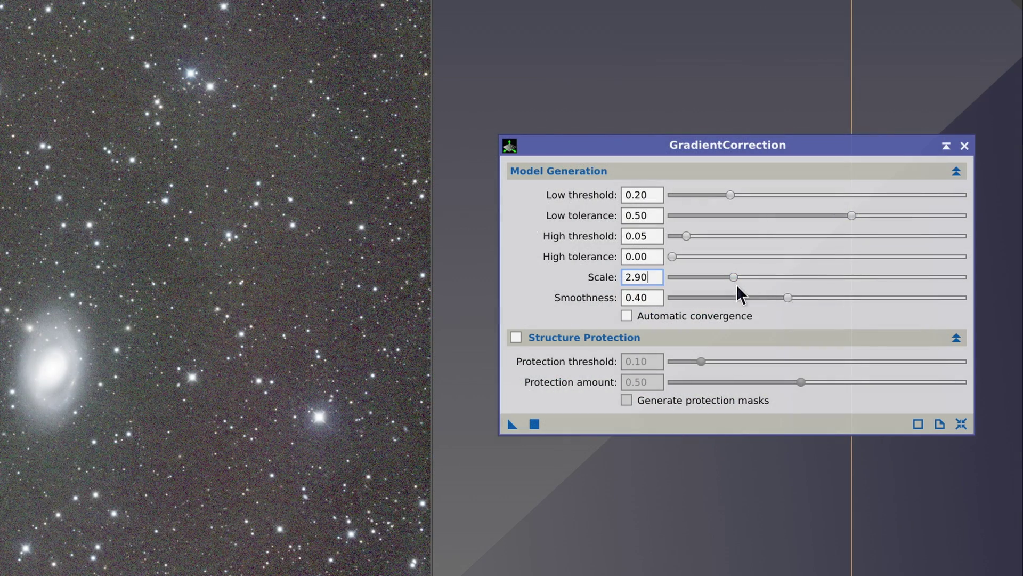
left_click_drag(791, 298, 735, 298)
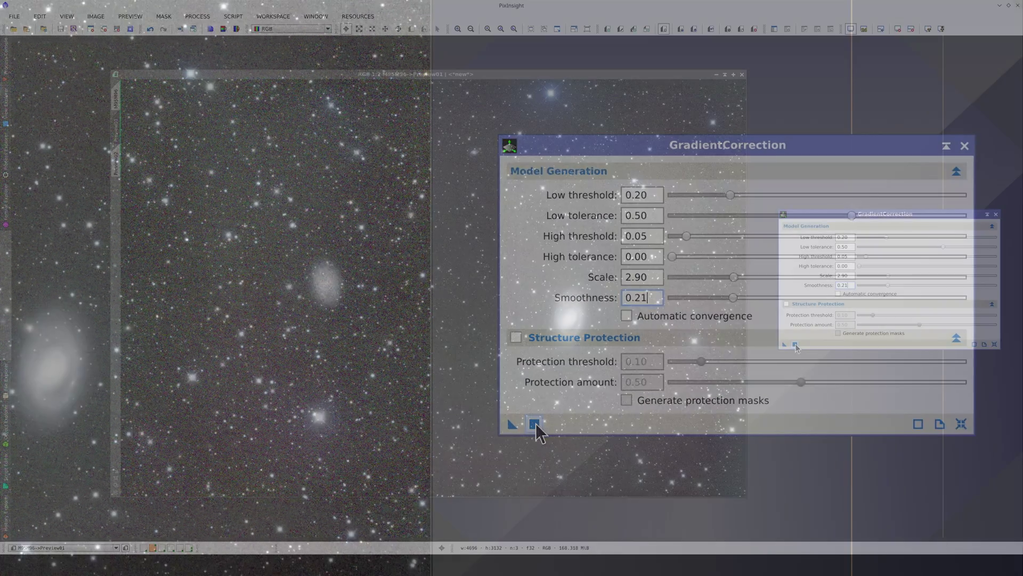
left_click(795, 345)
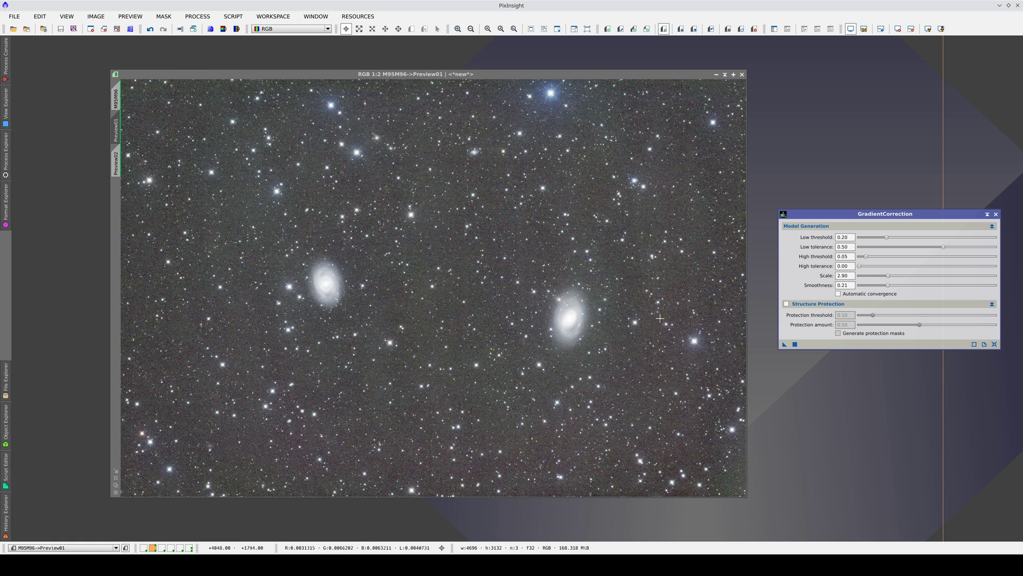
Rerun with Scale 2.00 and Smoothness 0.13, then compare against the uncorrected preview.
left_click_drag(888, 276, 878, 291)
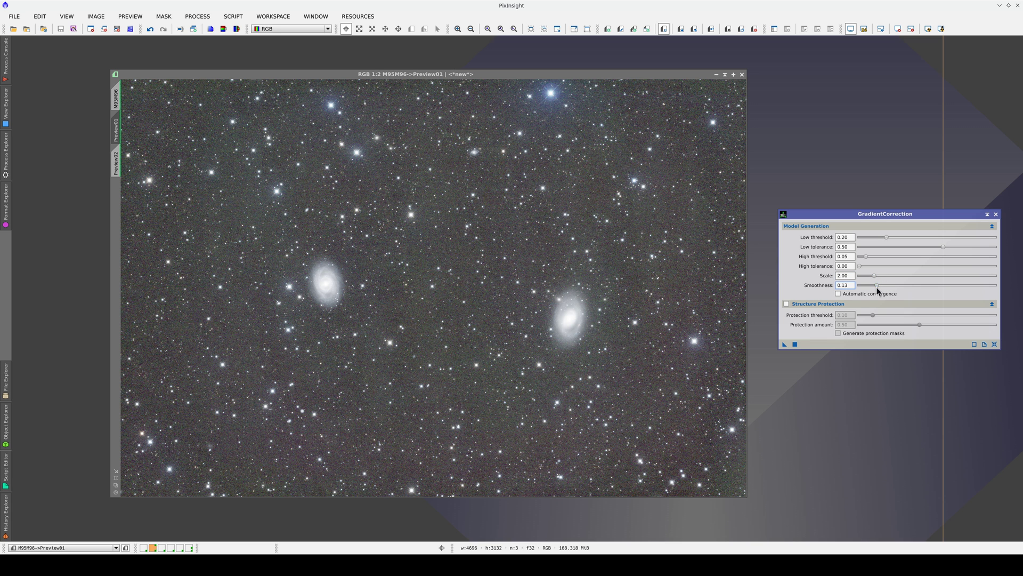
left_click(795, 343)
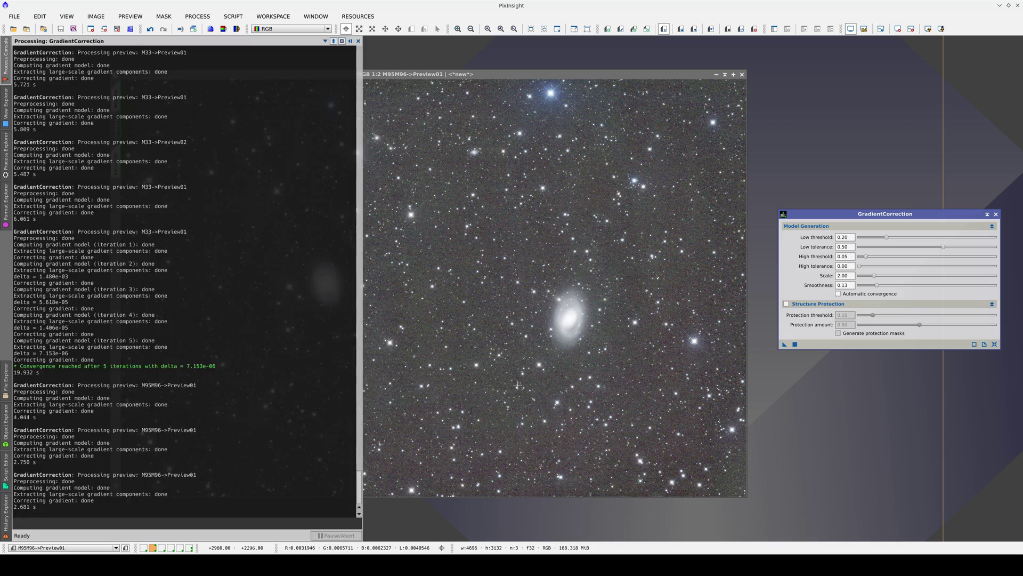
key("ctrl+shift+z")
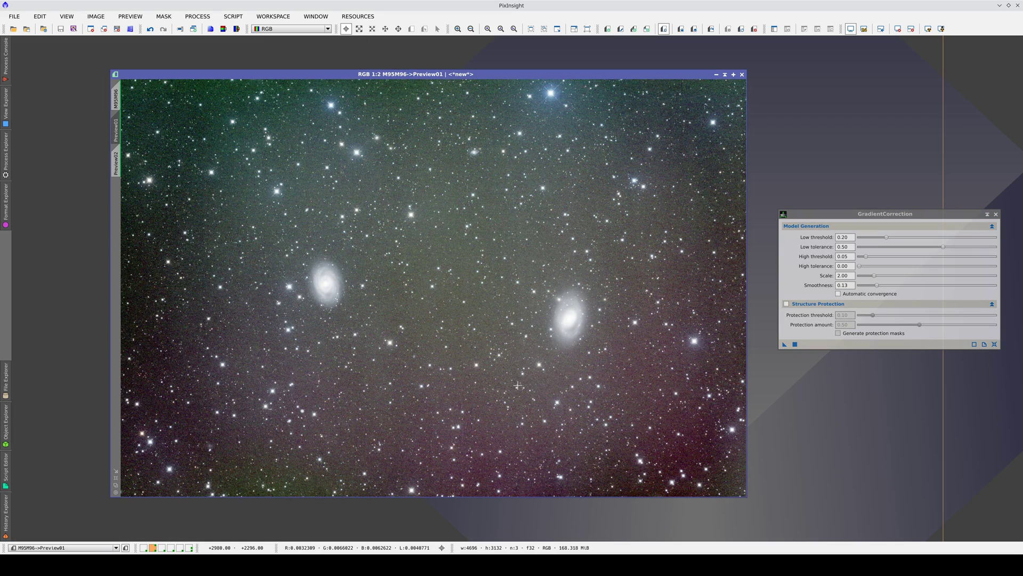
key("ctrl+shift+z")
key("ctrl+shift+z")
key("ctrl+shift+z")
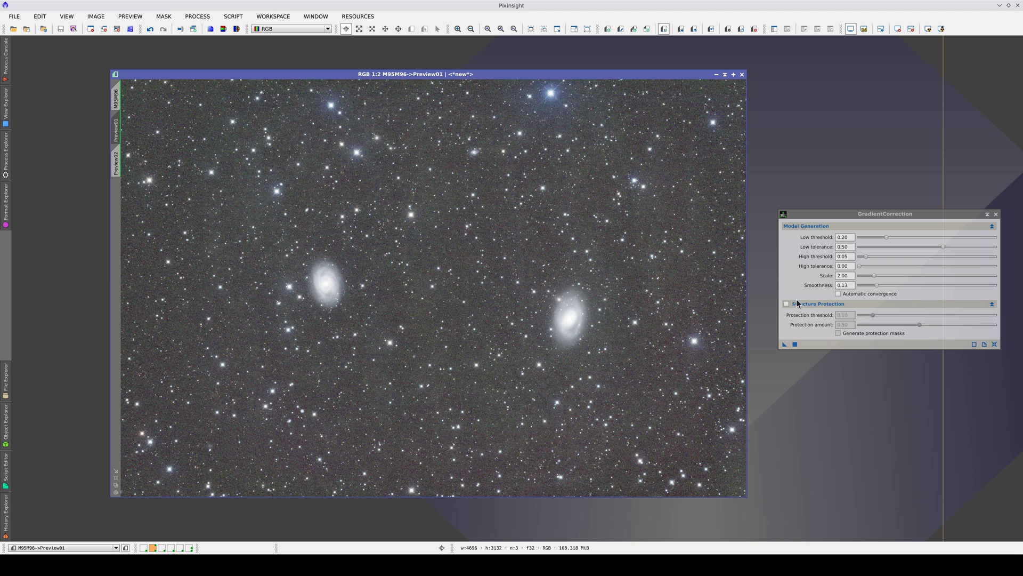
Enable automatic convergence, rerun the correction on M95M96 Preview01, and compare with the uncorrected preview.
left_click(838, 294)
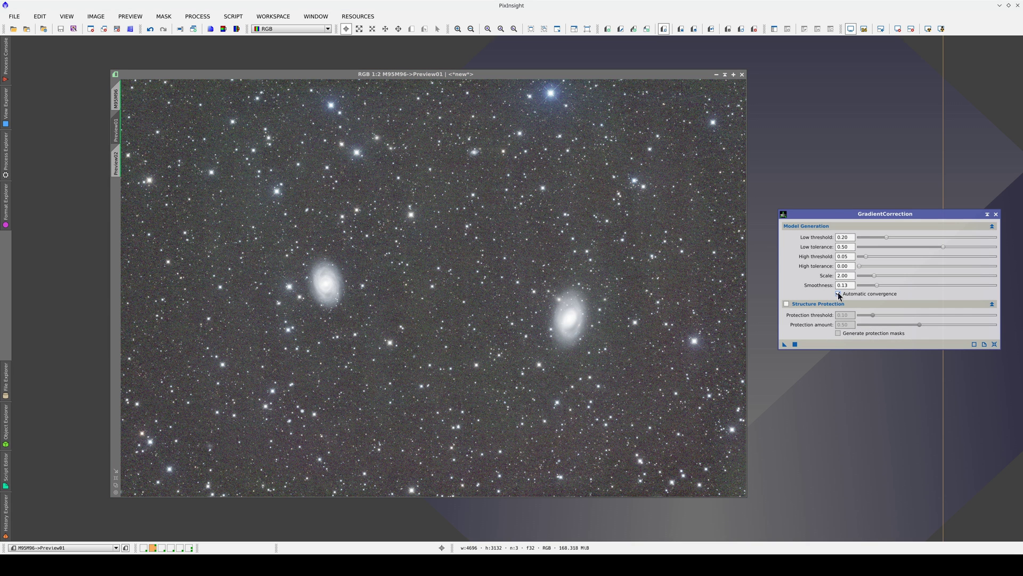
left_click(795, 344)
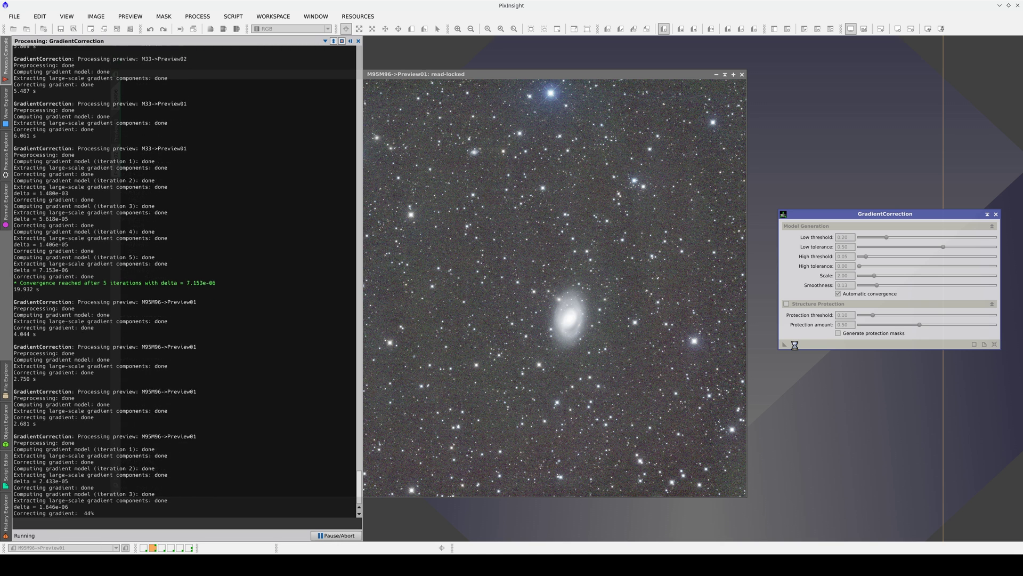
left_click(393, 341)
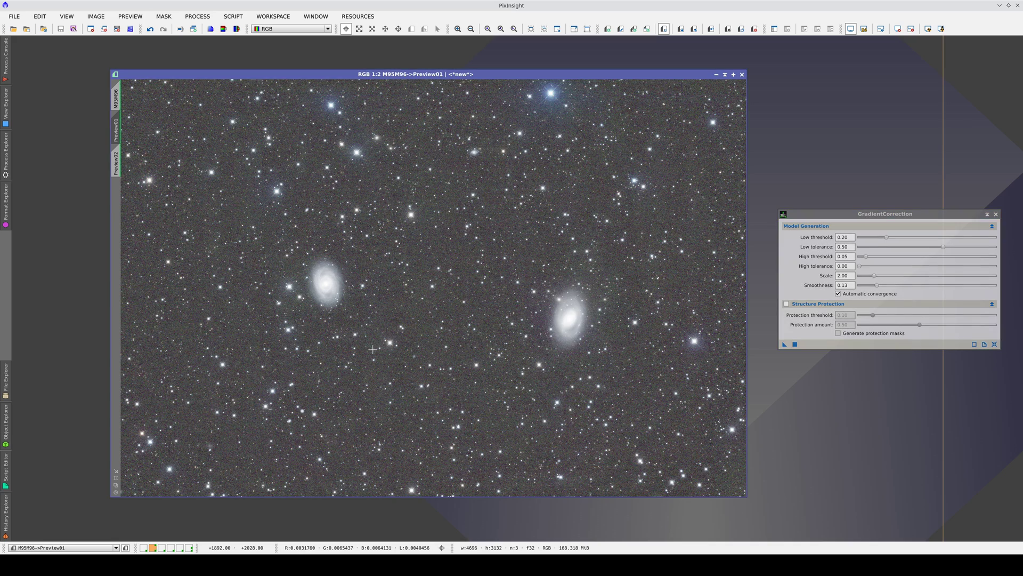
key("ctrl+shift+z")
key("ctrl+shift+z")
key("ctrl+shift+z")
key("ctrl+shift+z")
key("ctrl+shift+z")
key("ctrl+shift+z")
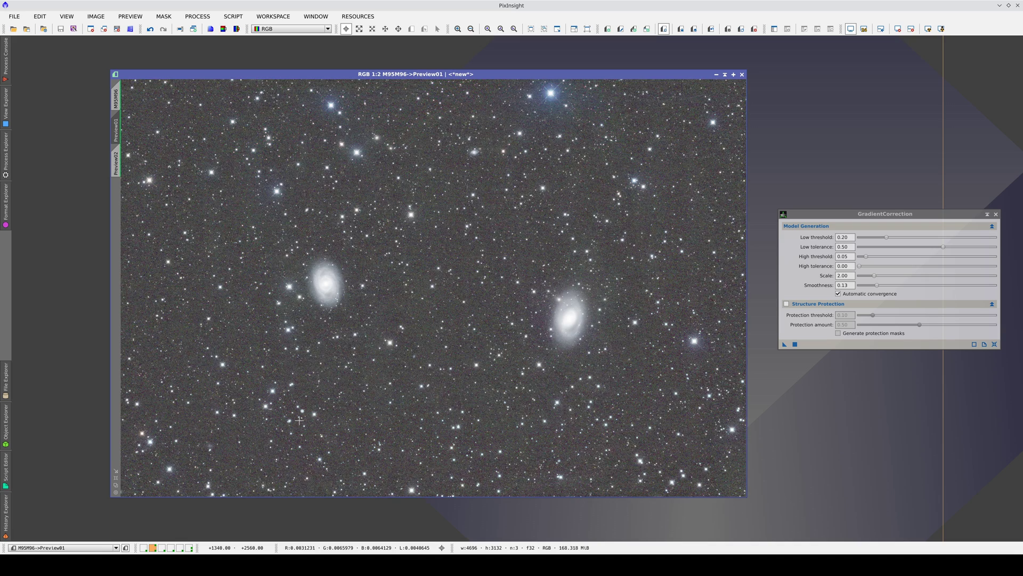